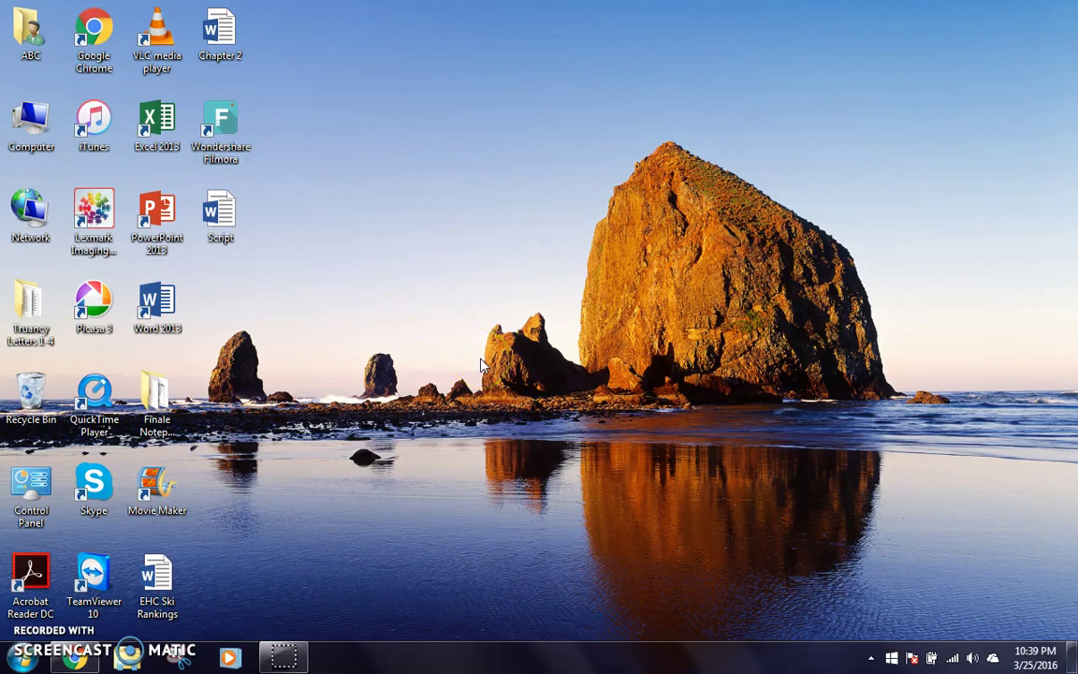
Bring Chrome with the Google results for 'adobe cs2 download free' to the front
click(584, 423)
click(545, 389)
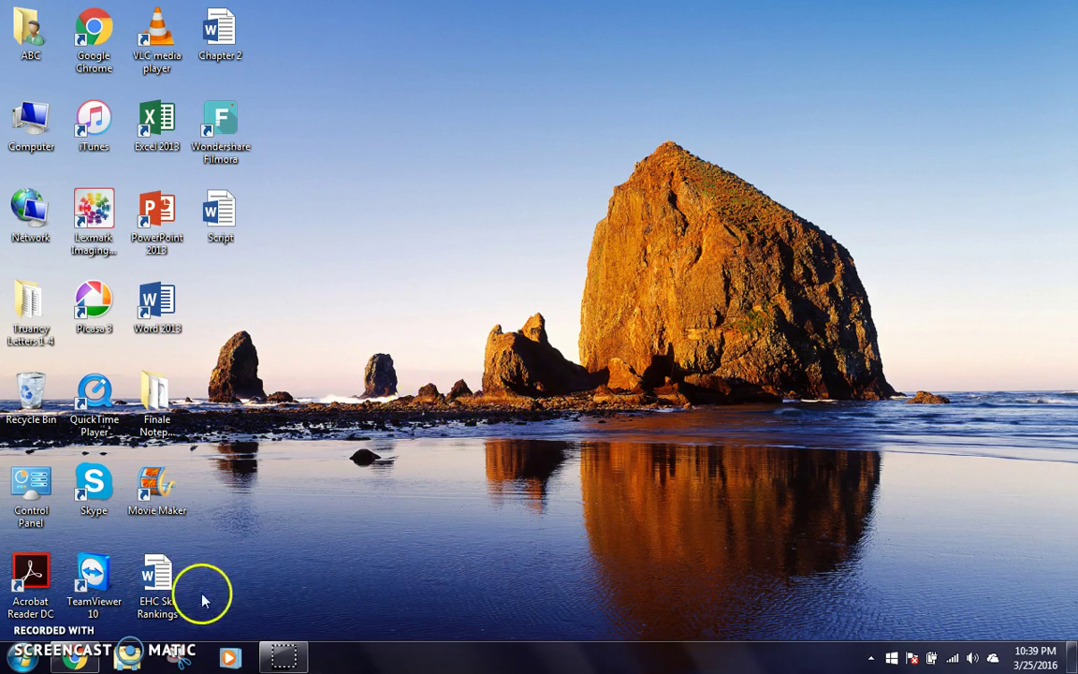
click(75, 658)
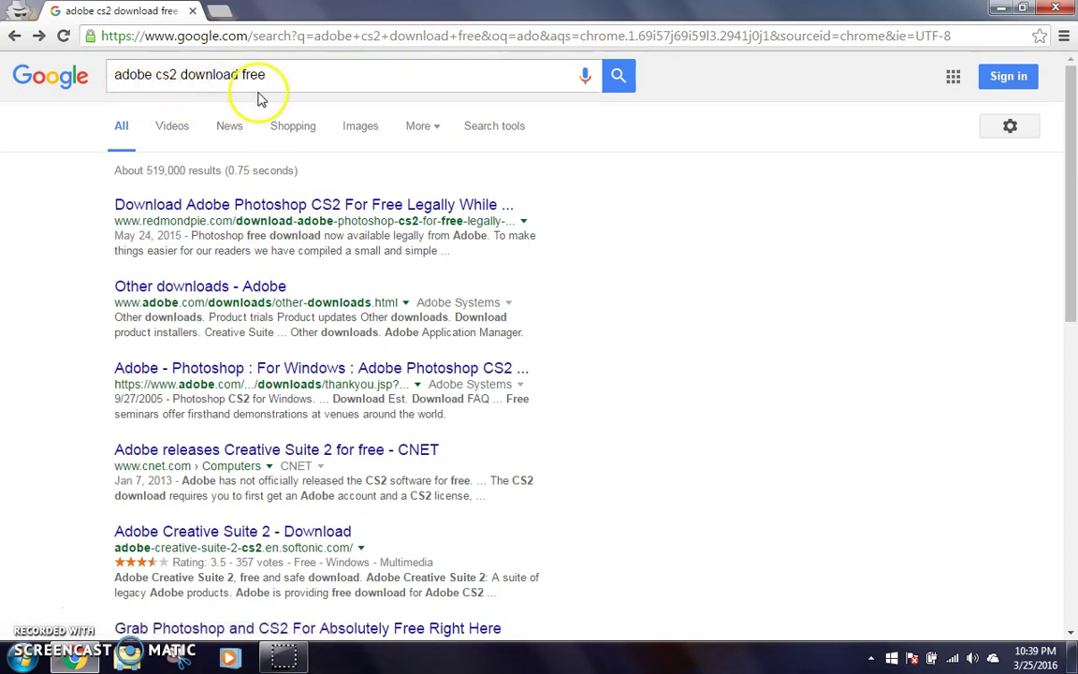
Follow the 'Other downloads - Adobe' result to the Acrobat 7 and CS2 downloads page
click(243, 287)
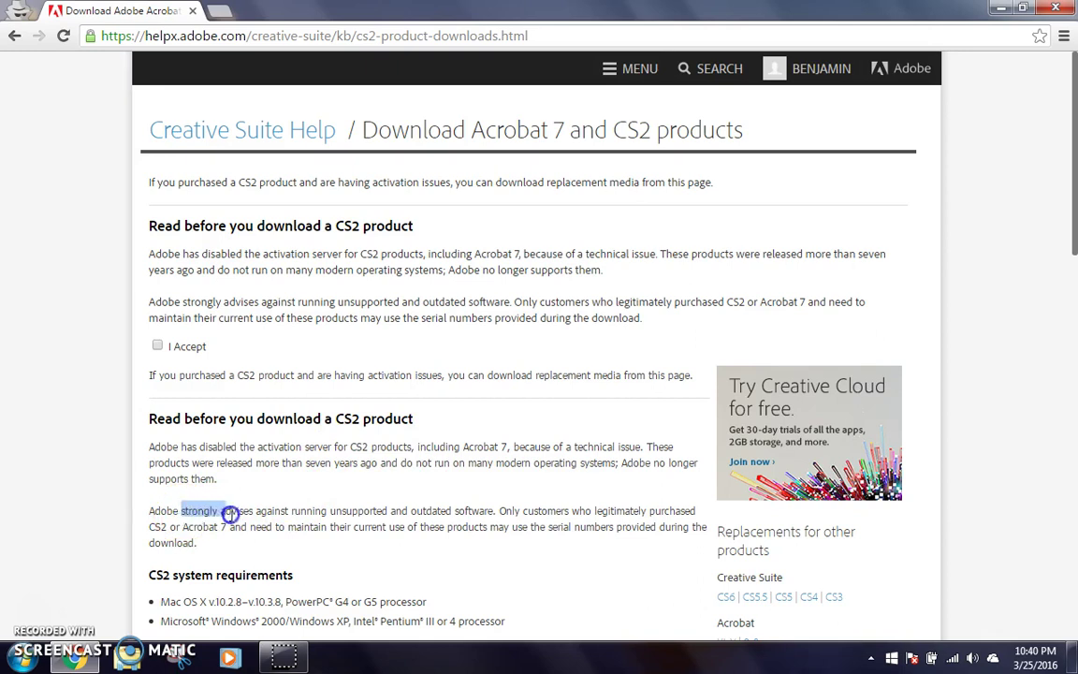
drag(229, 513, 348, 511)
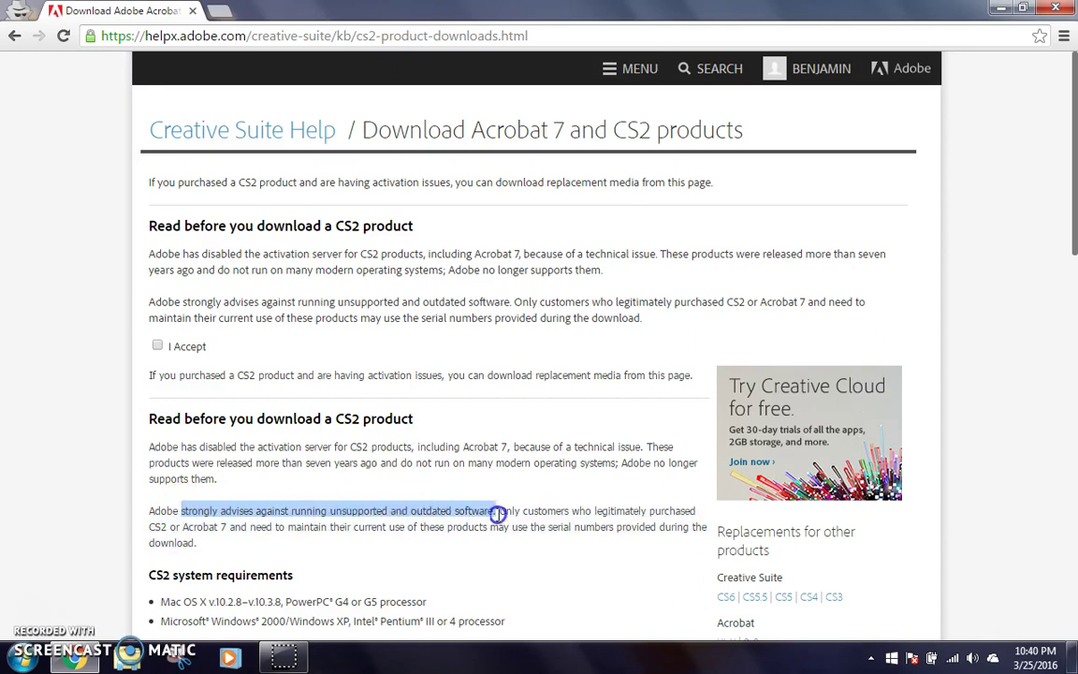
drag(499, 512, 562, 549)
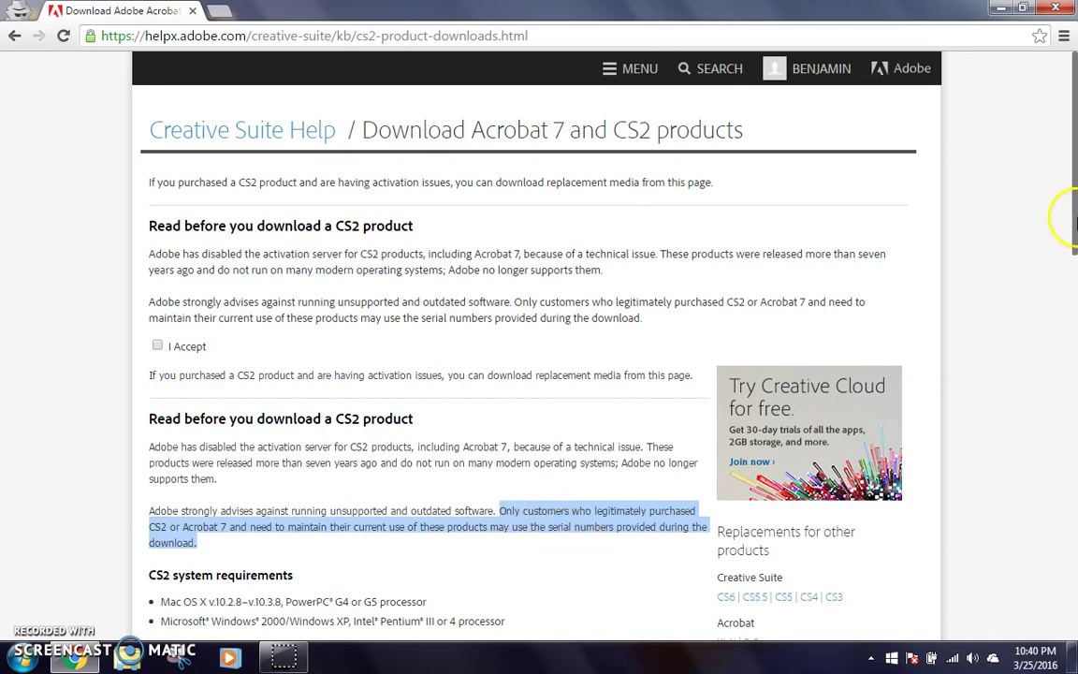
drag(1071, 225, 1041, 321)
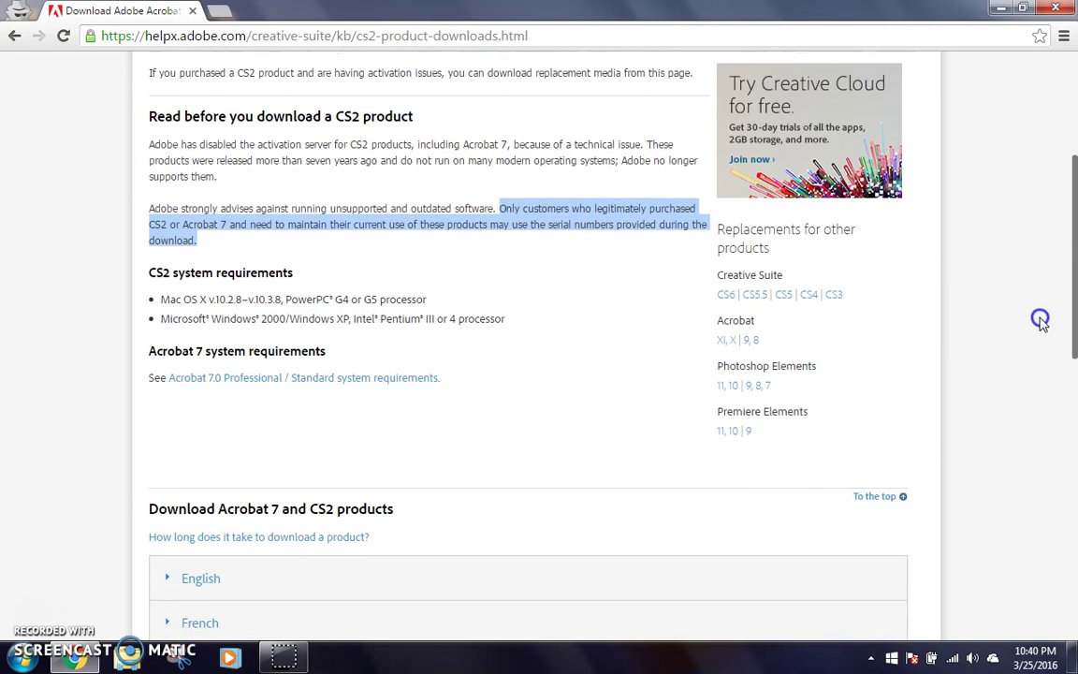
click(526, 256)
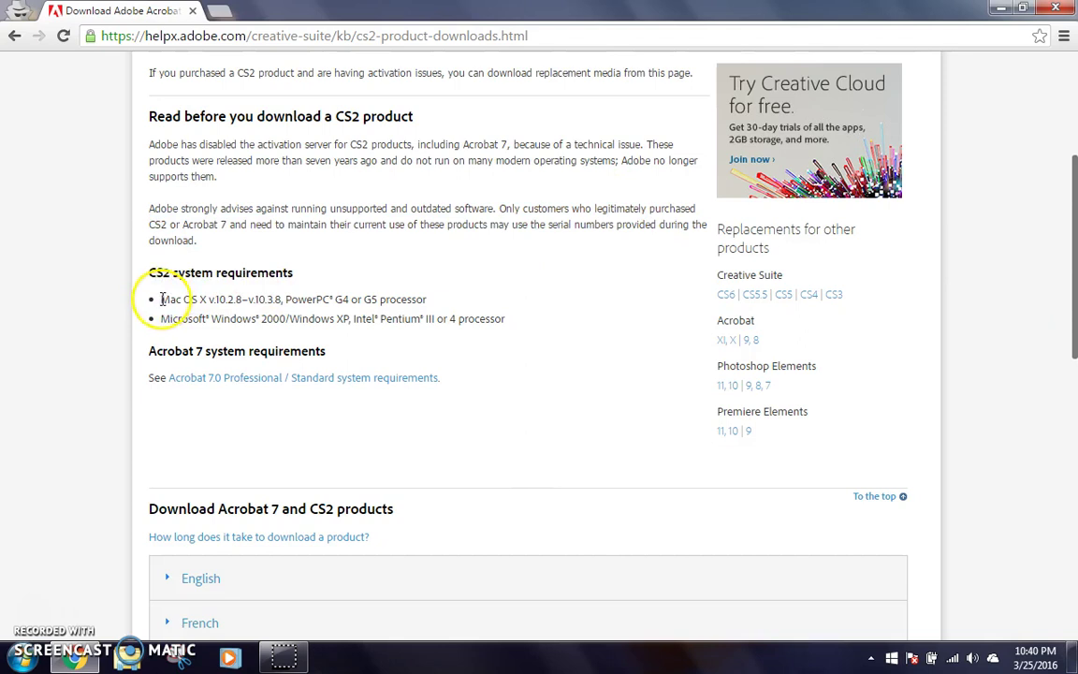
drag(162, 298, 267, 296)
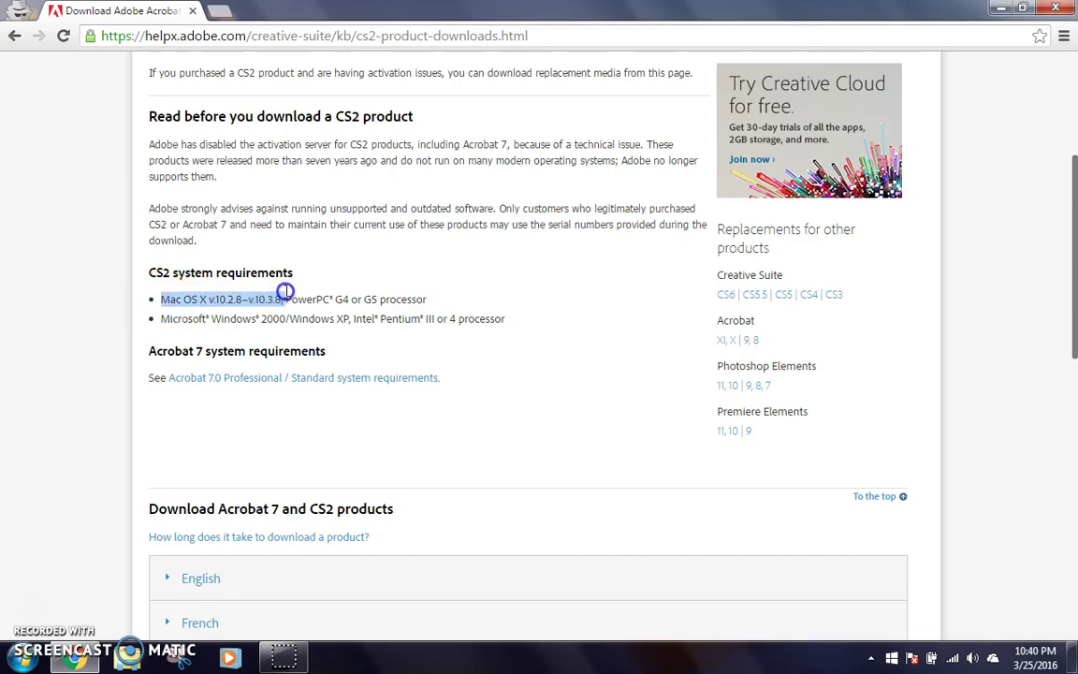
drag(290, 302, 298, 312)
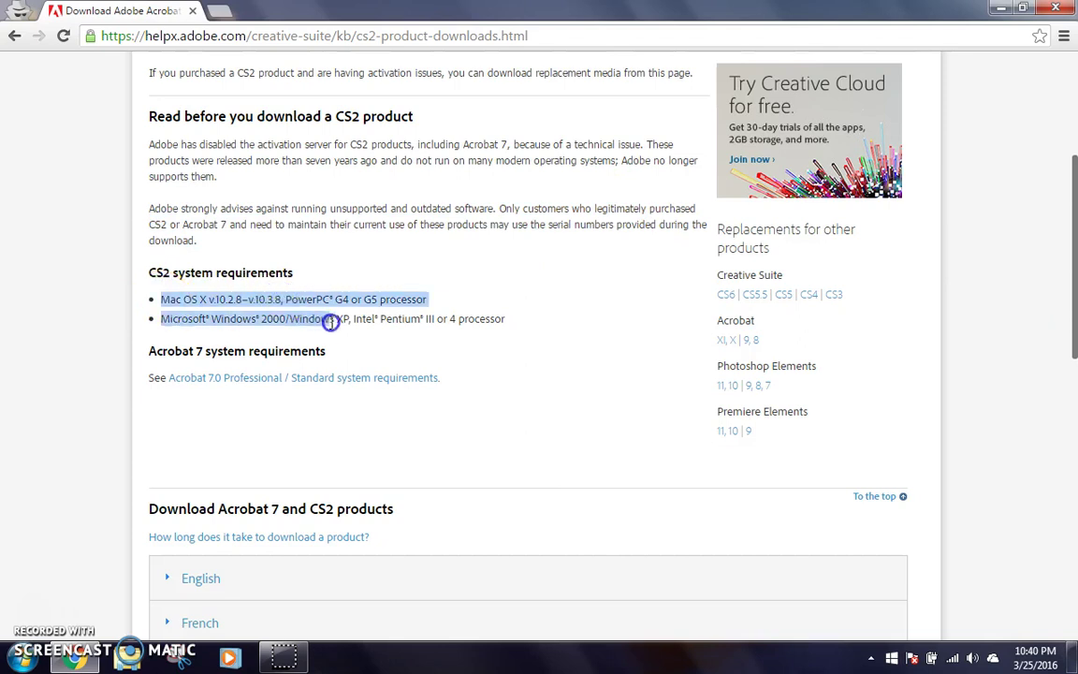
click(405, 301)
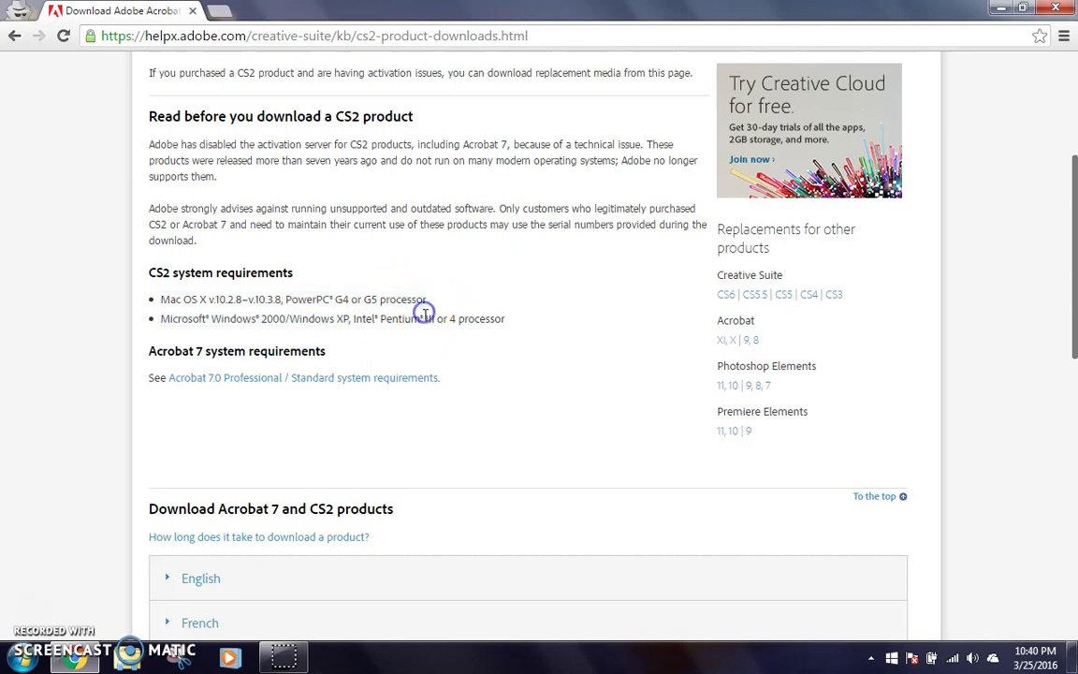
drag(1075, 321, 1076, 433)
Expand the English downloads list, find Photoshop CS2 Win and download PhSp_CS2_English.exe
scroll(1058, 493, down, 3)
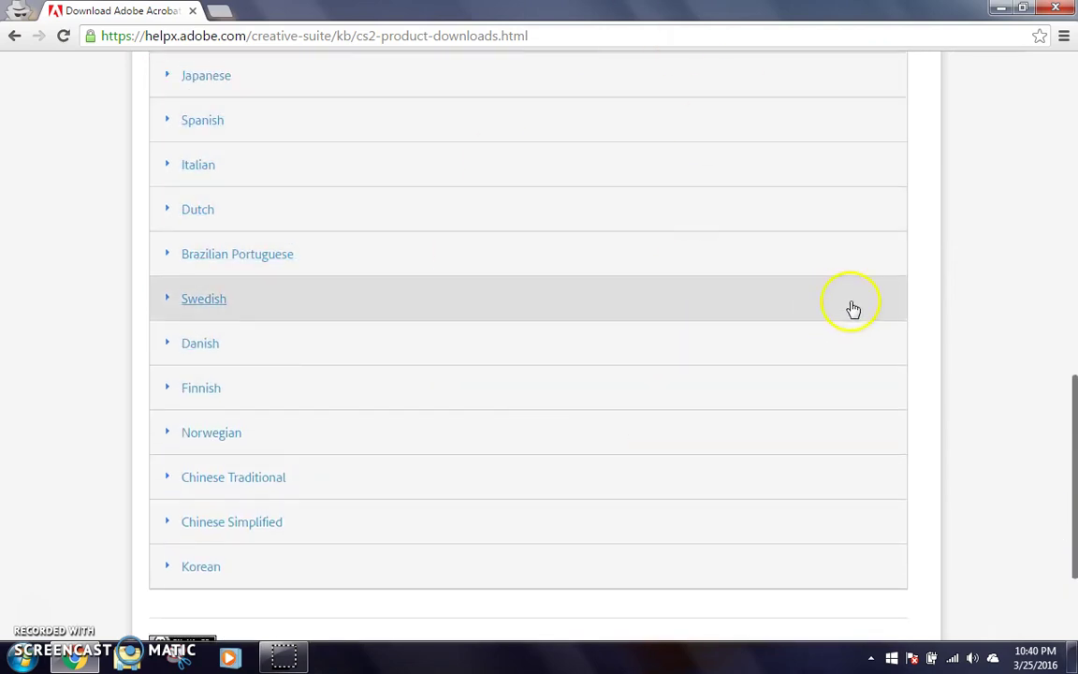
scroll(963, 412, up, 3)
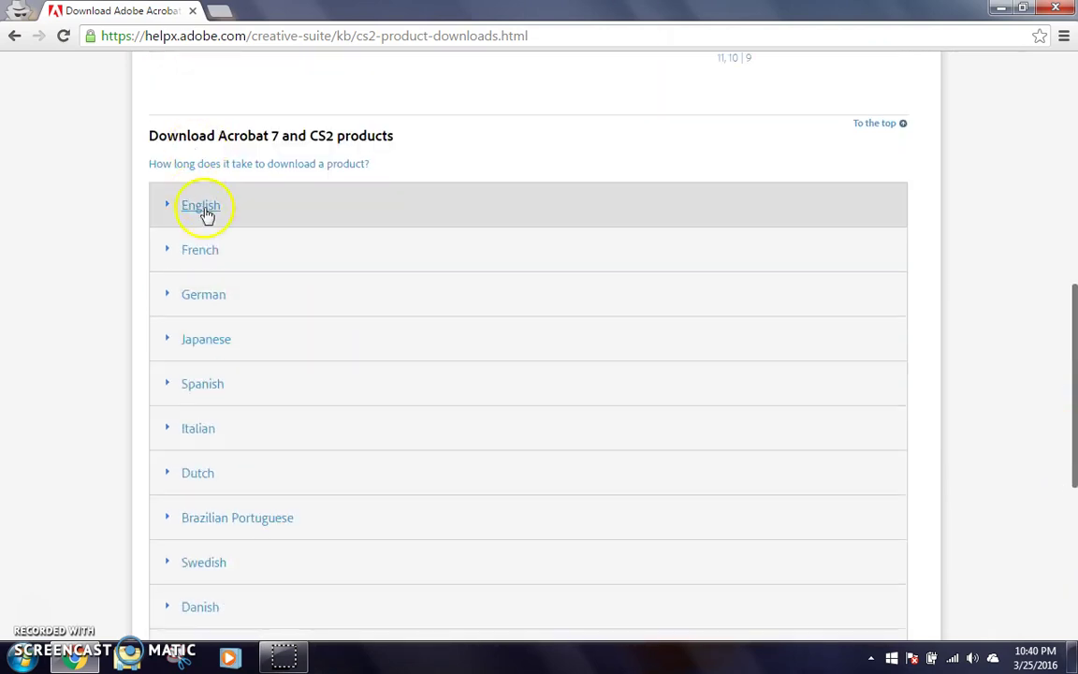
click(194, 204)
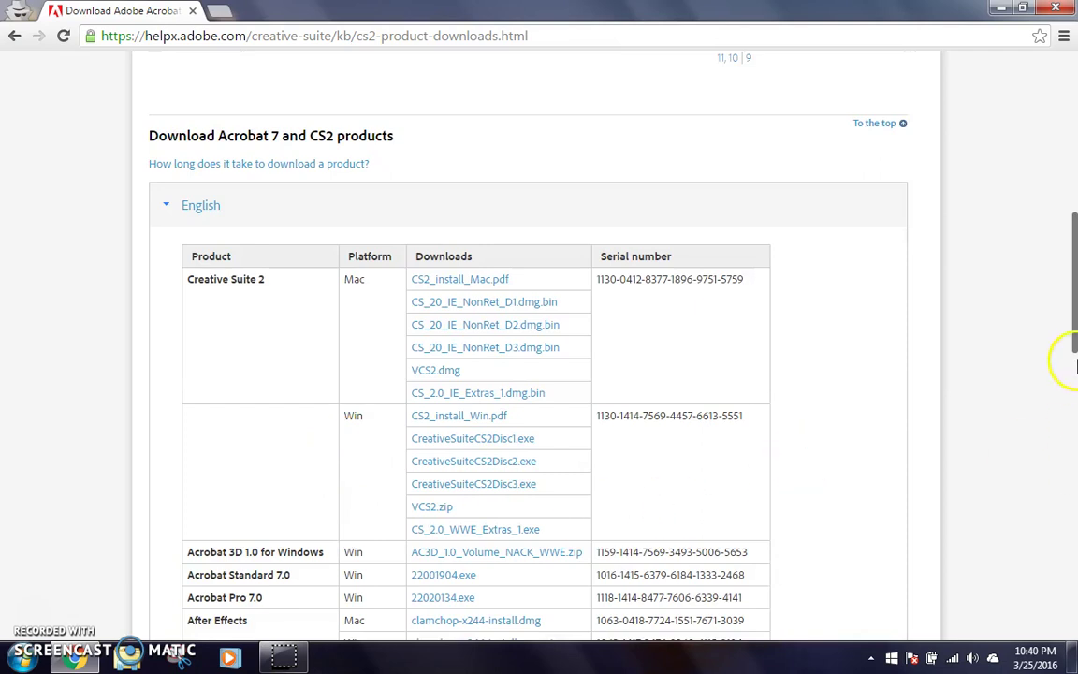
drag(1072, 361, 1074, 290)
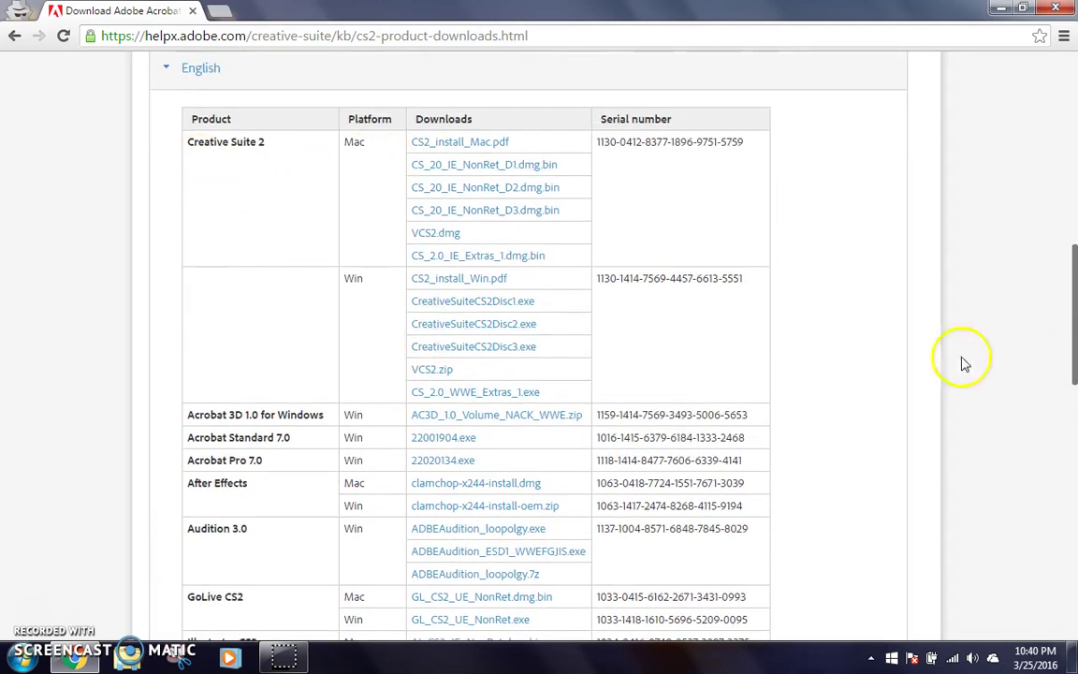
drag(1073, 341, 1073, 404)
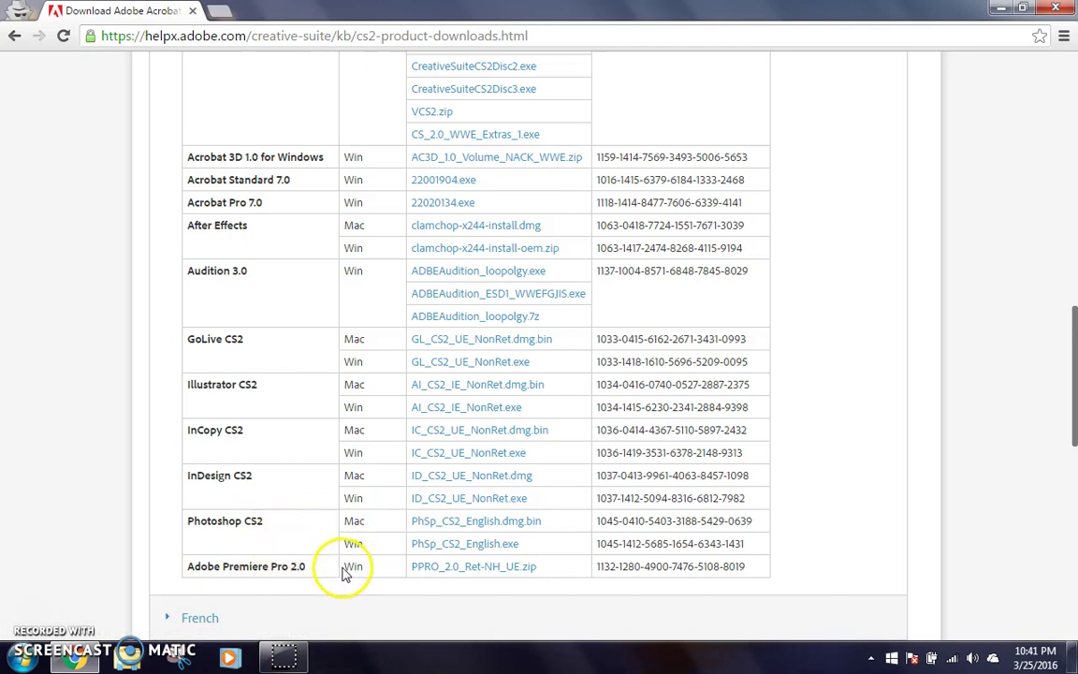
scroll(318, 561, down, 8)
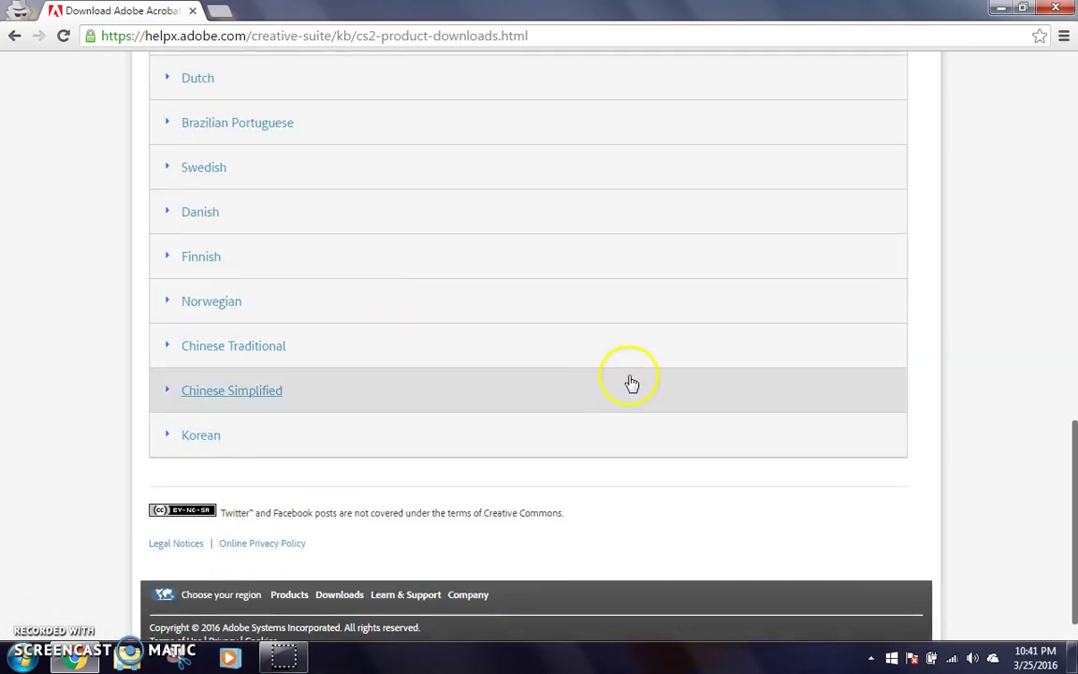
drag(1074, 420, 1075, 299)
scroll(1075, 299, down, 1)
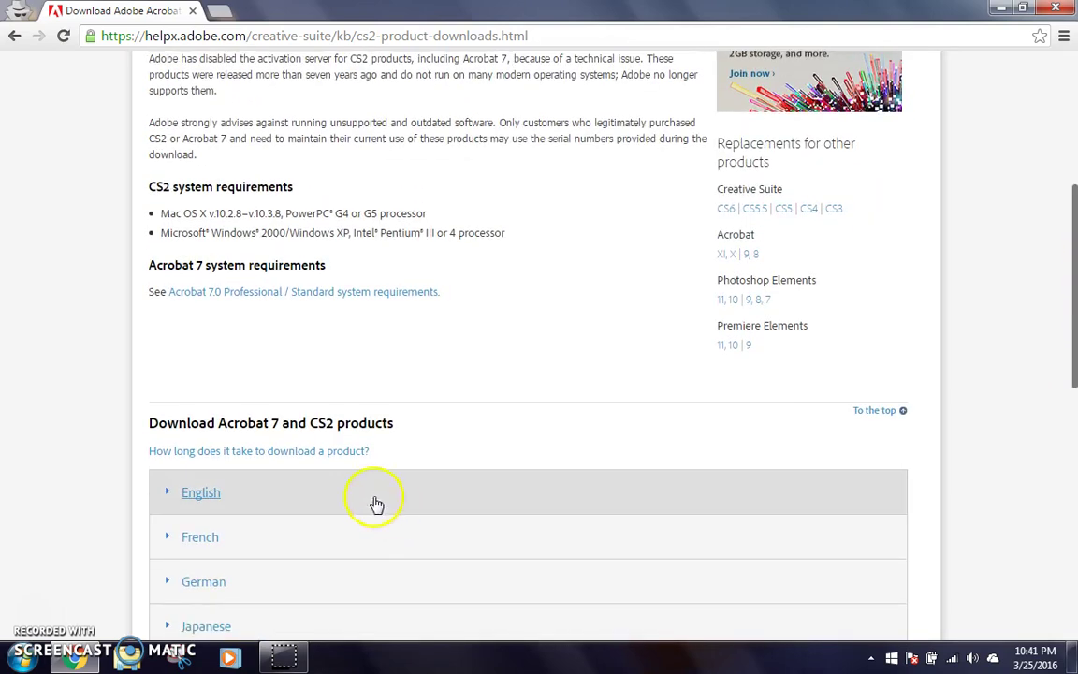
click(373, 501)
drag(1076, 251, 1075, 443)
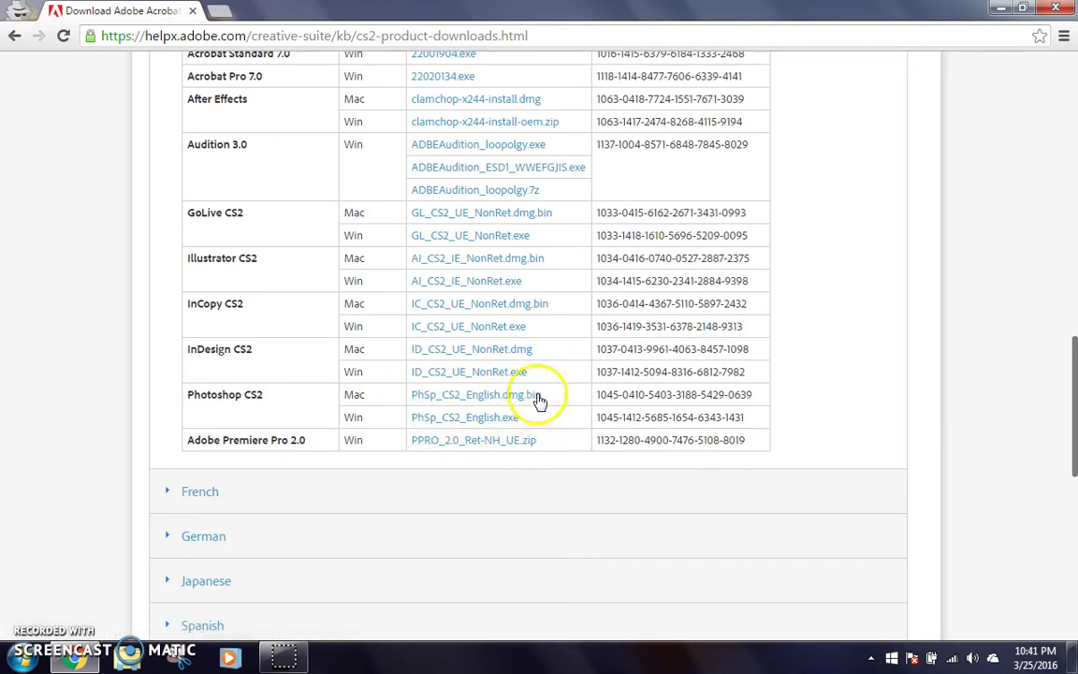
click(505, 424)
scroll(567, 561, down, 8)
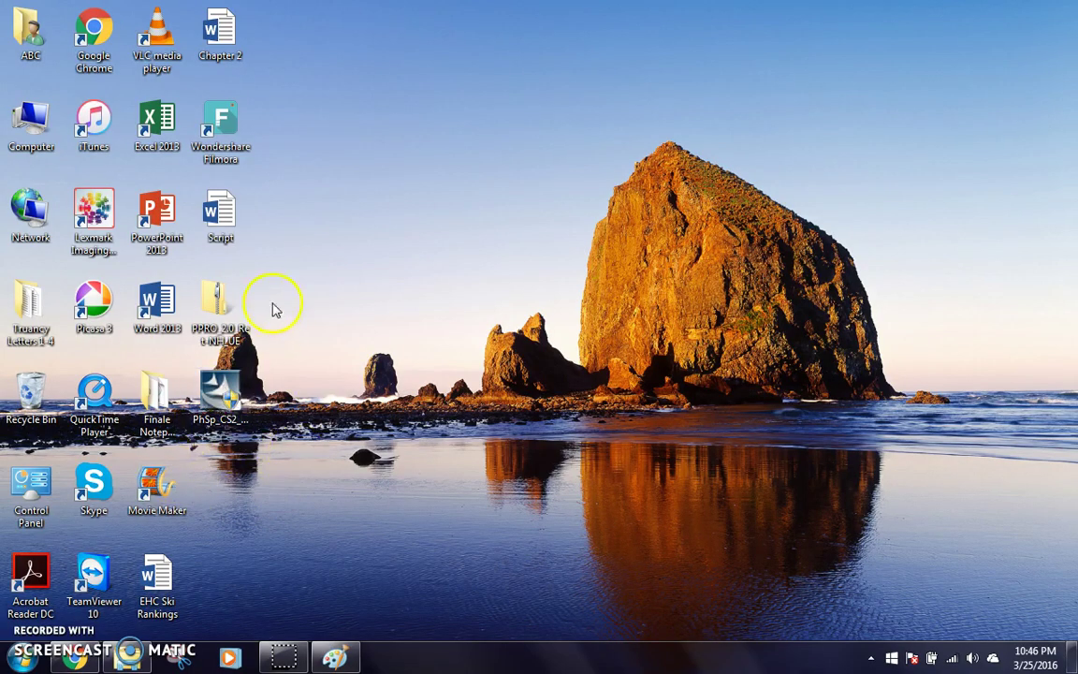
Run the PhSp_CS2 English package from the desktop and start extracting its InstallShield files
click(229, 426)
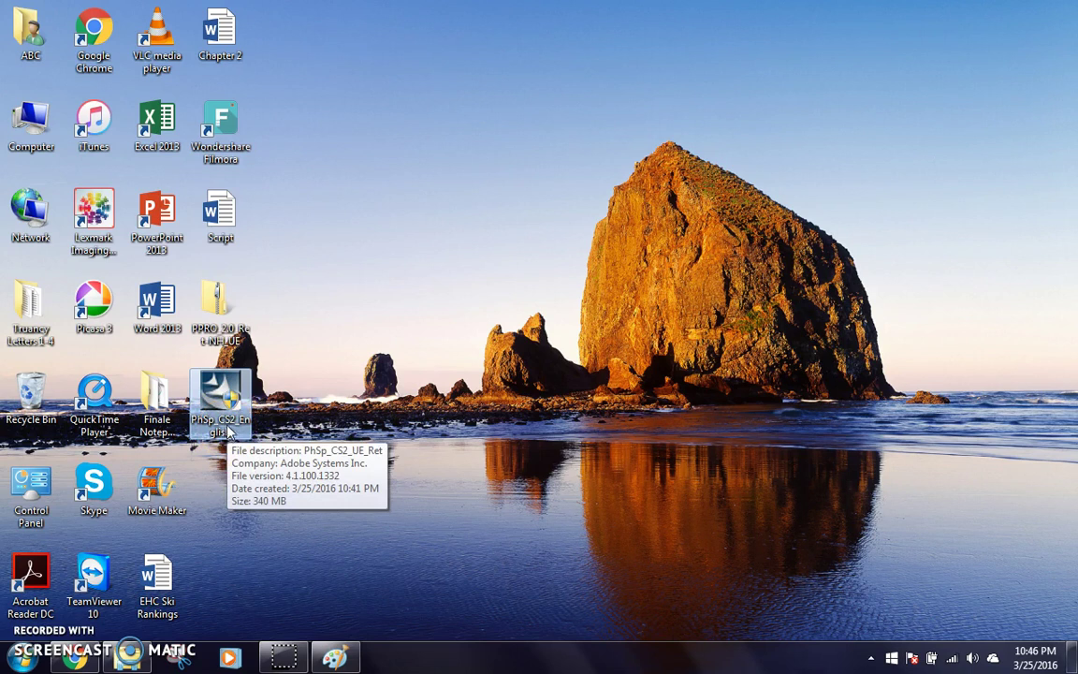
double_click(218, 401)
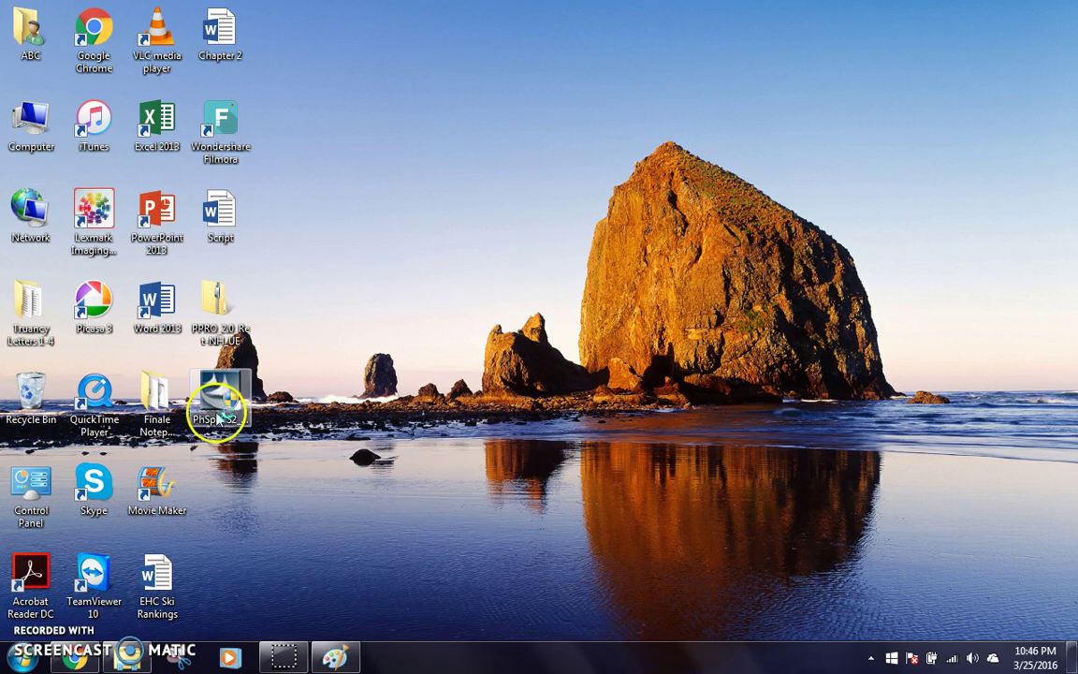
click(638, 478)
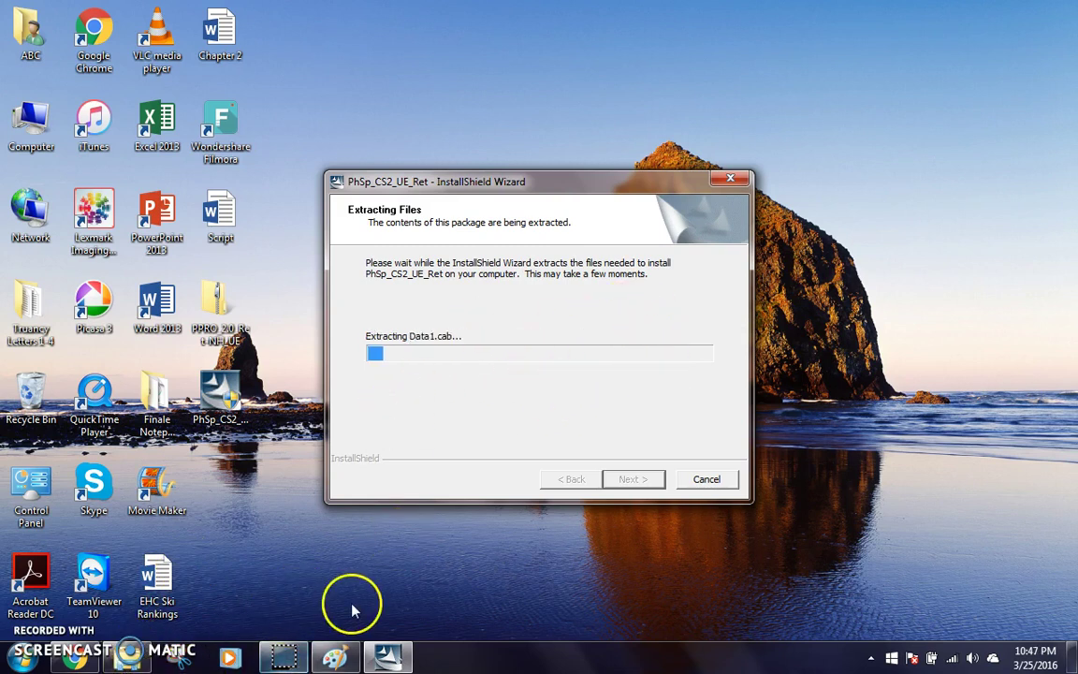
Show the Photoshop CS2 serial number in the English downloads table, then return to the installer
click(62, 661)
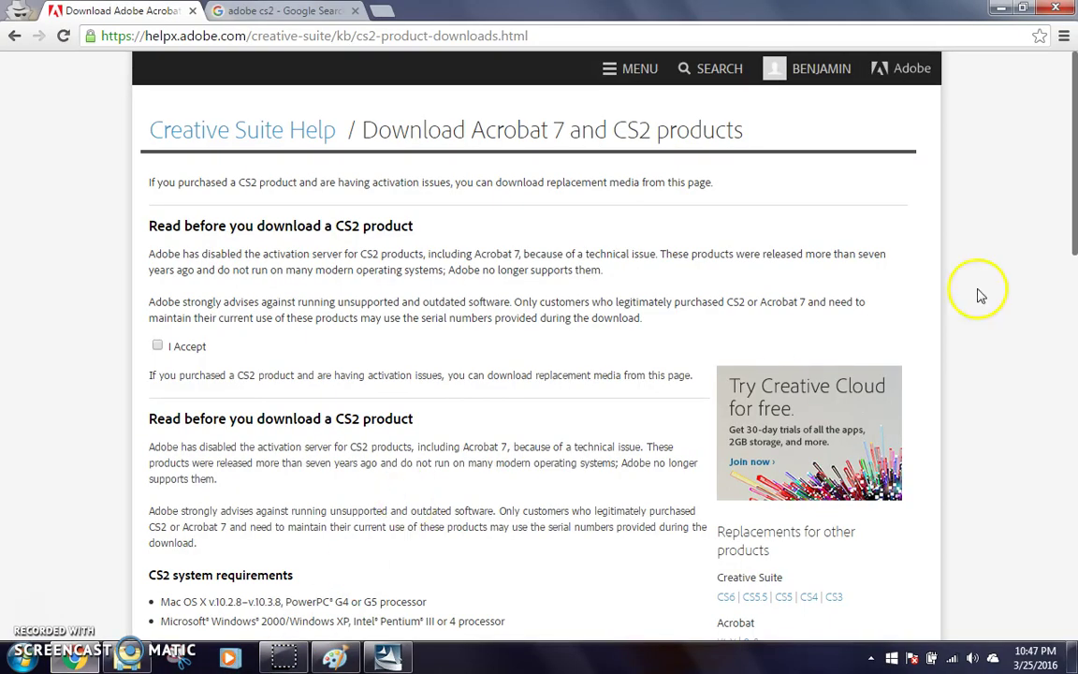
scroll(1072, 379, down, 5)
click(614, 360)
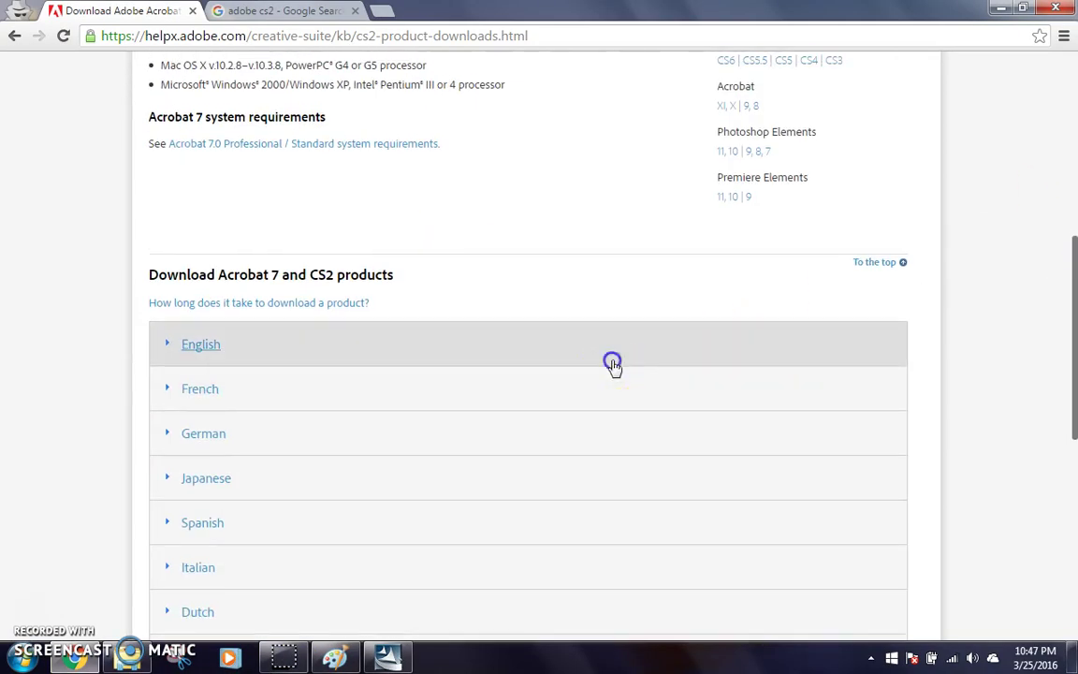
drag(1073, 241, 1072, 393)
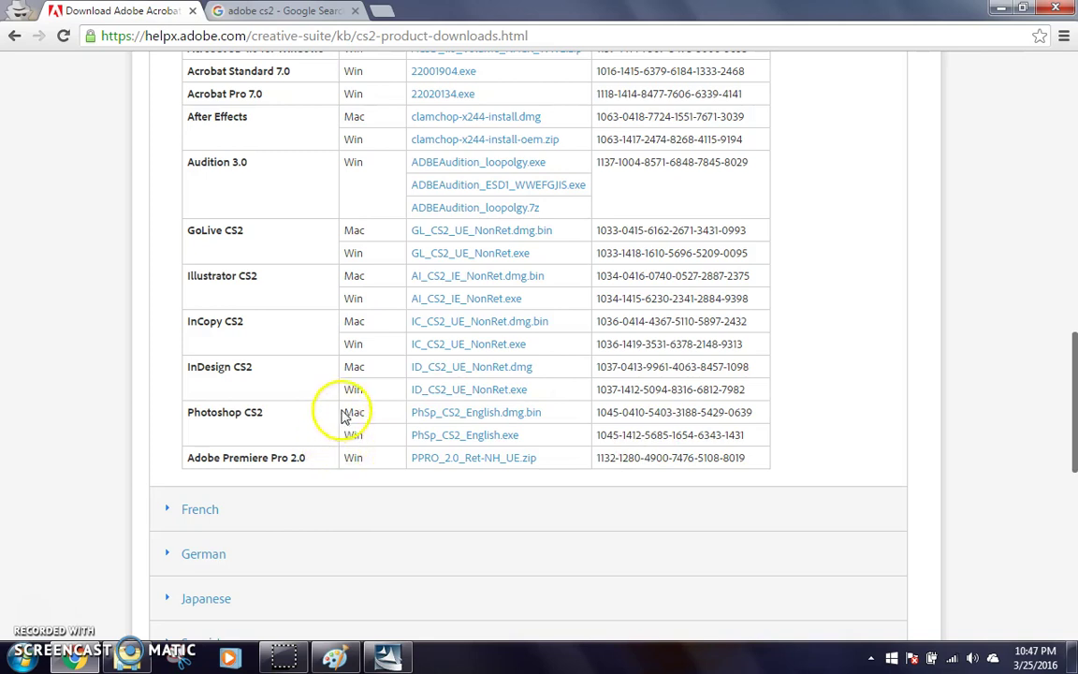
click(391, 655)
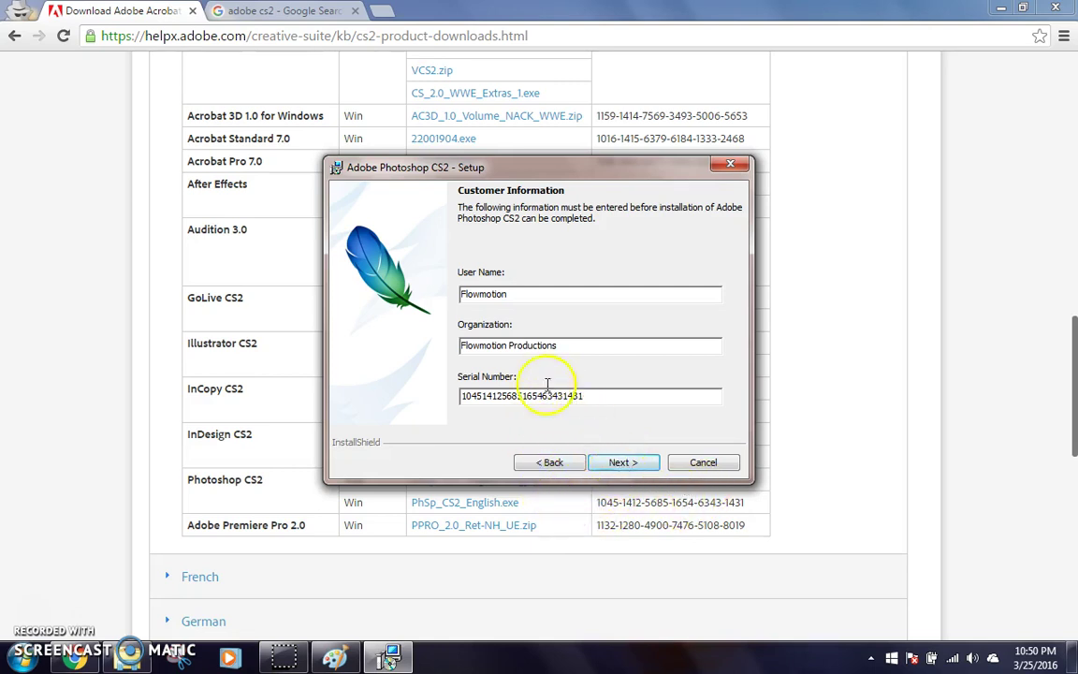
Install Photoshop CS2 with default folder and file associations, finishing to open the readme
click(625, 464)
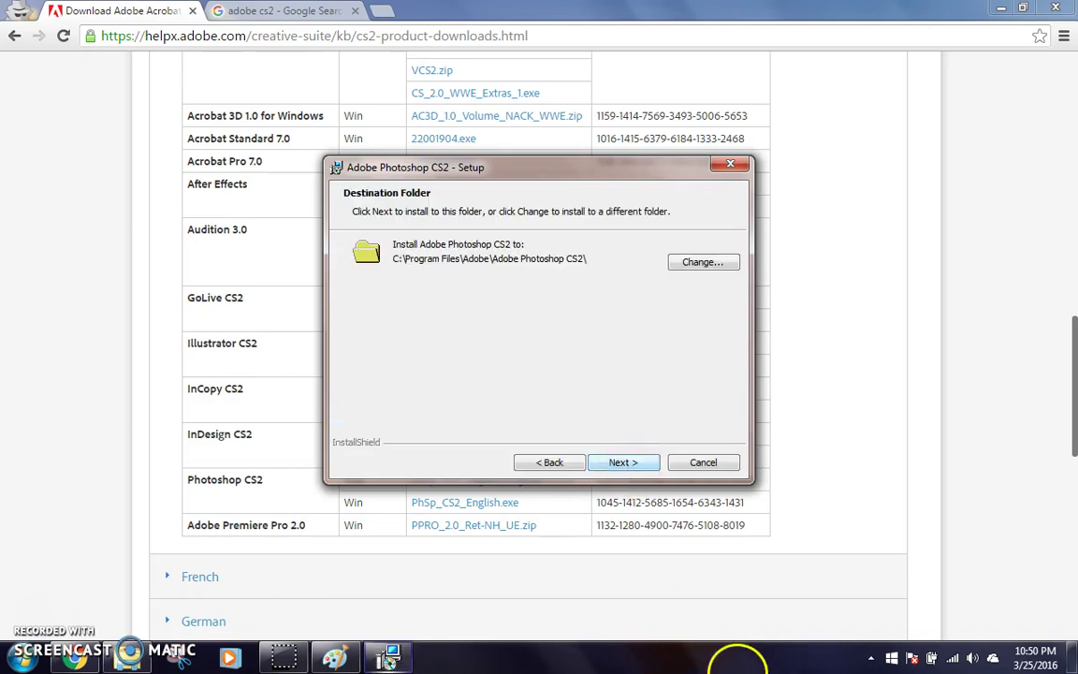
click(623, 462)
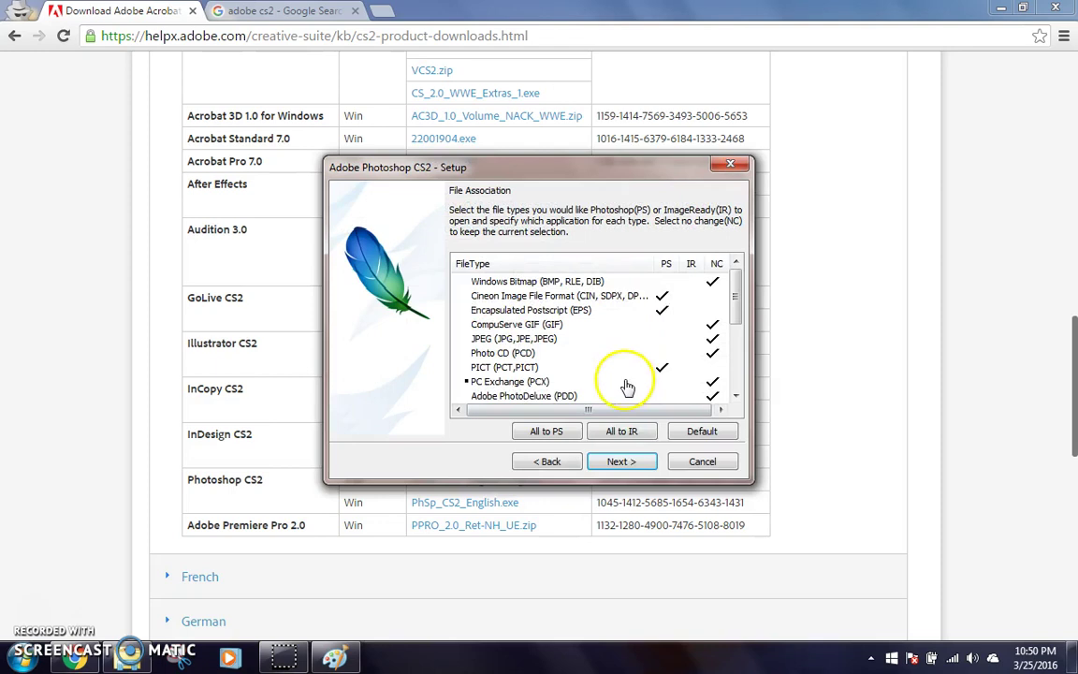
click(623, 462)
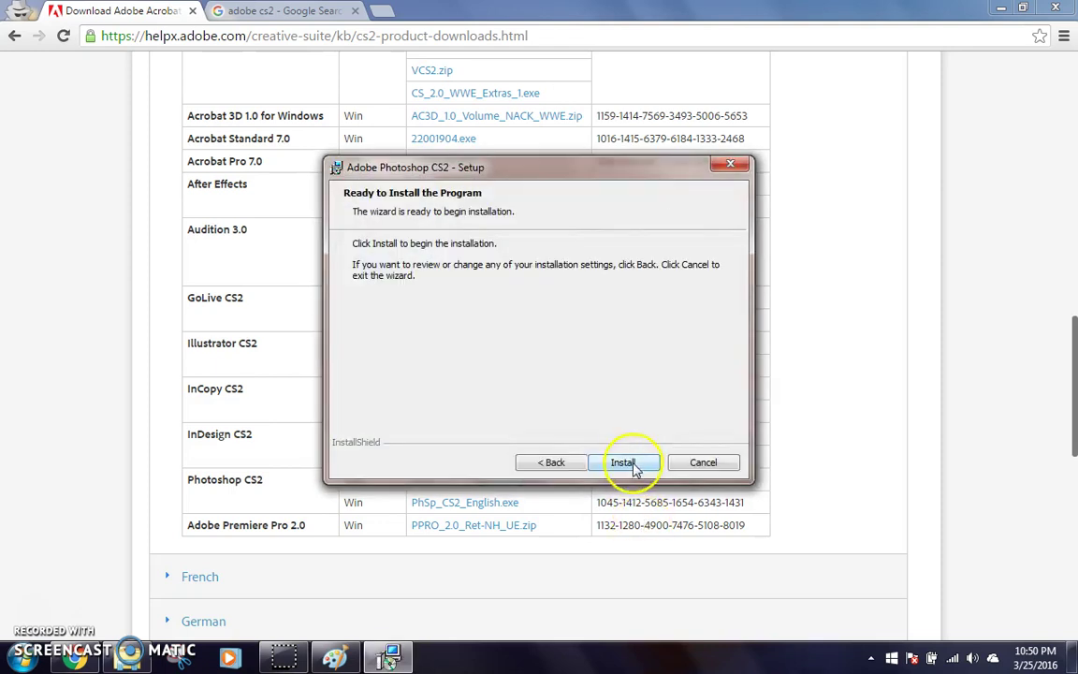
click(624, 525)
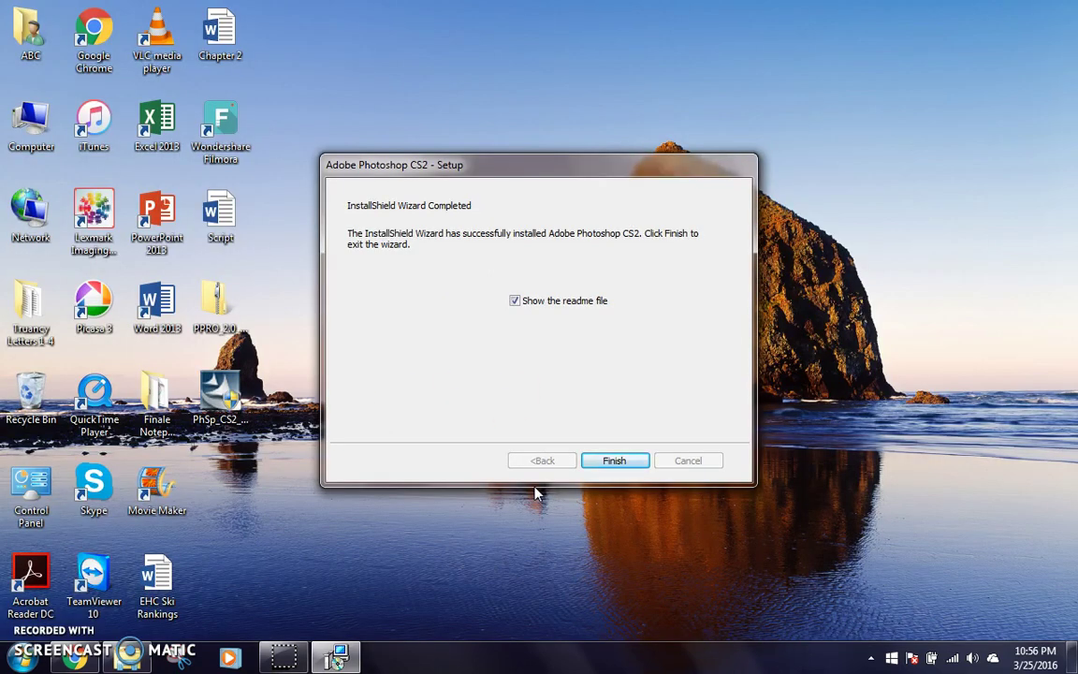
click(615, 462)
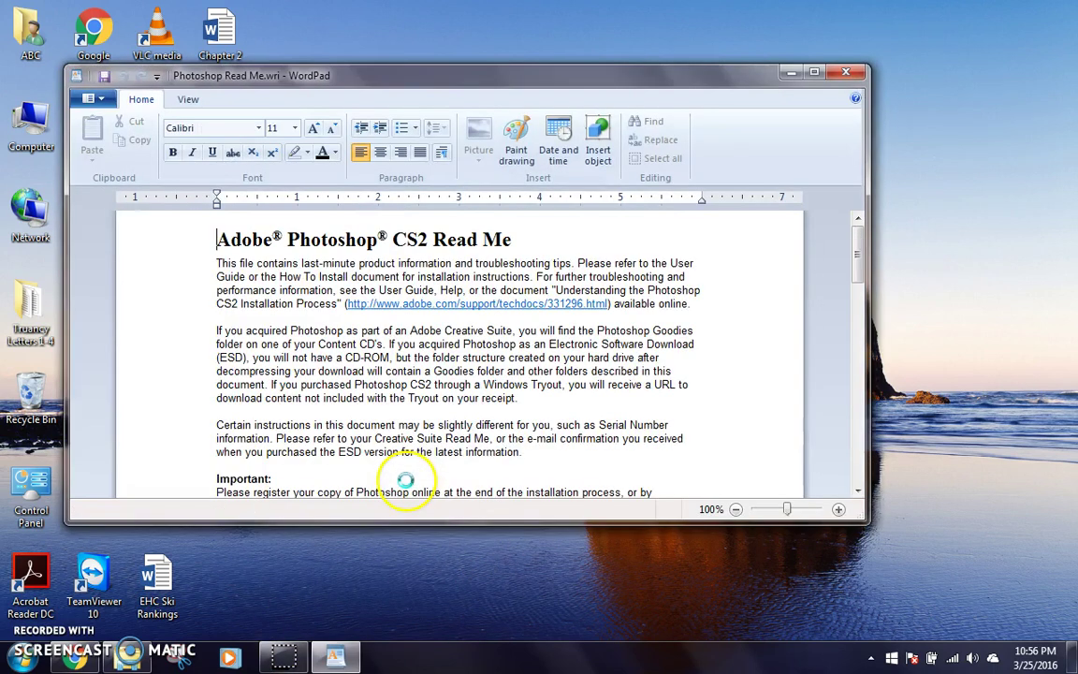
Close the WordPad readme and start Adobe Photoshop CS2 from the Start menu
click(814, 79)
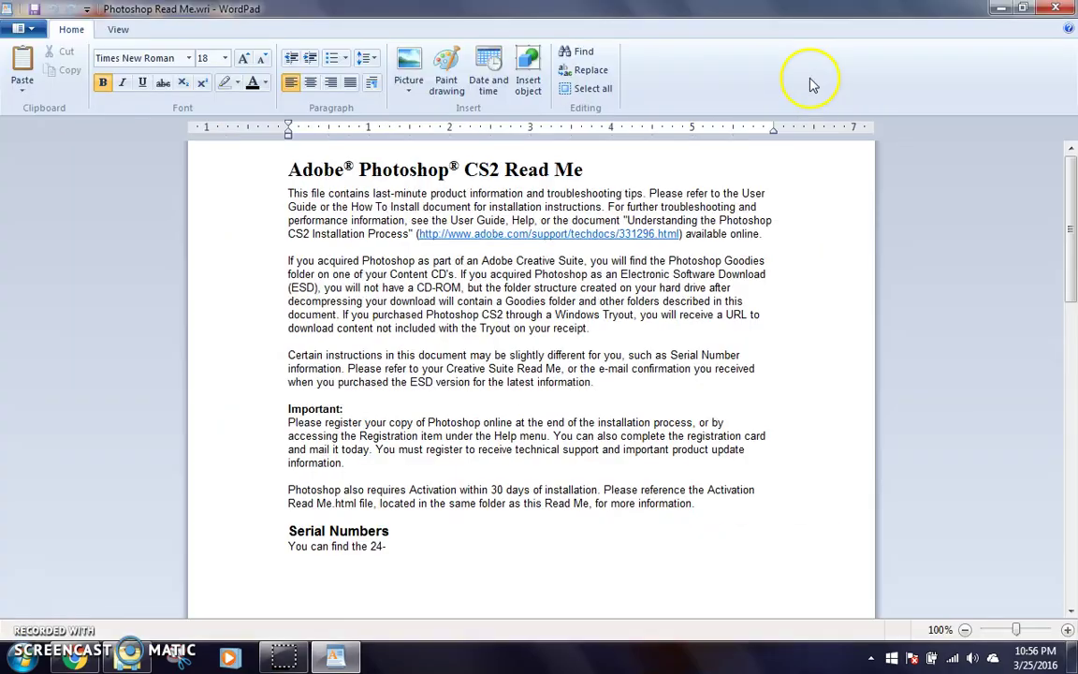
key(alt+F4)
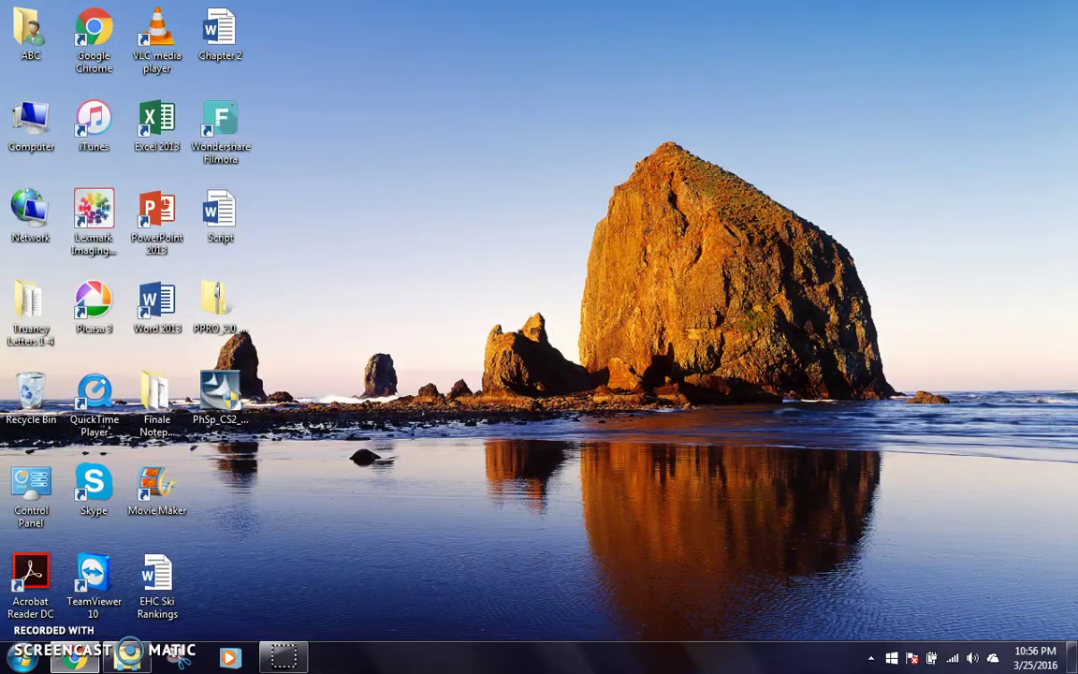
key(super)
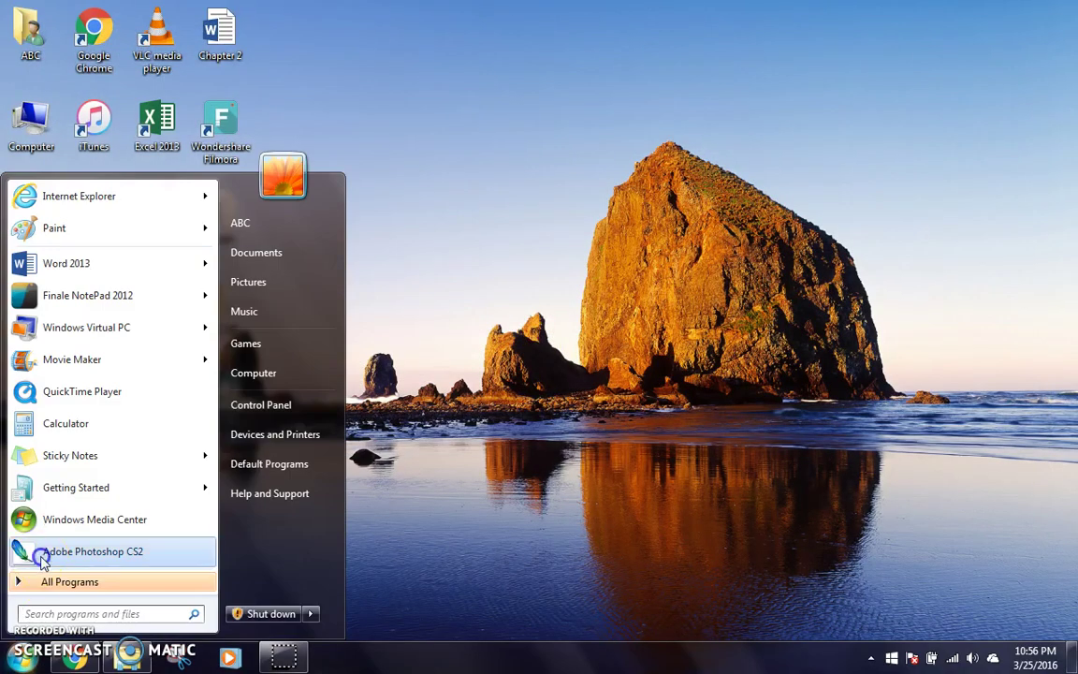
click(90, 551)
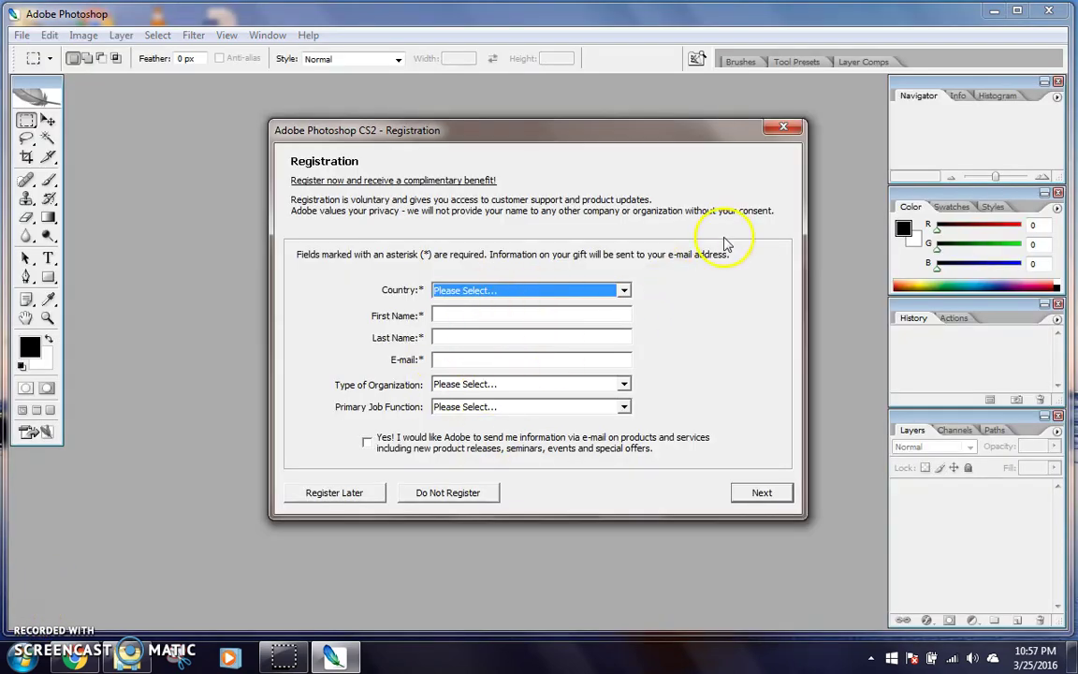
Skip registration and close the Welcome Screen and Adobe Updater Preferences dialogs
click(784, 128)
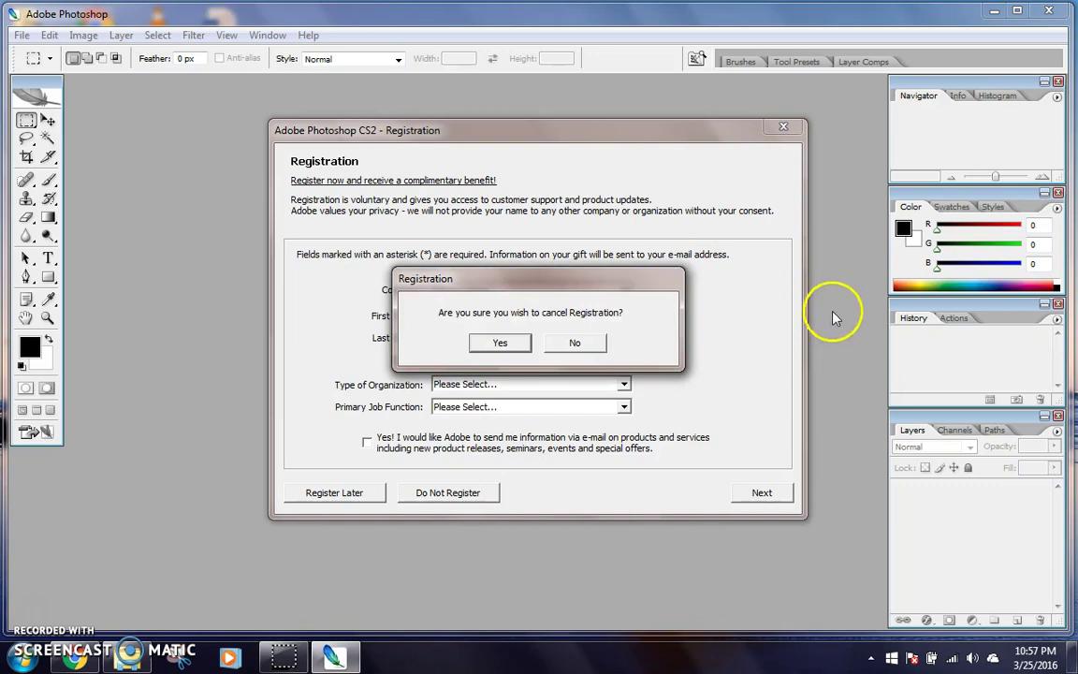
click(496, 342)
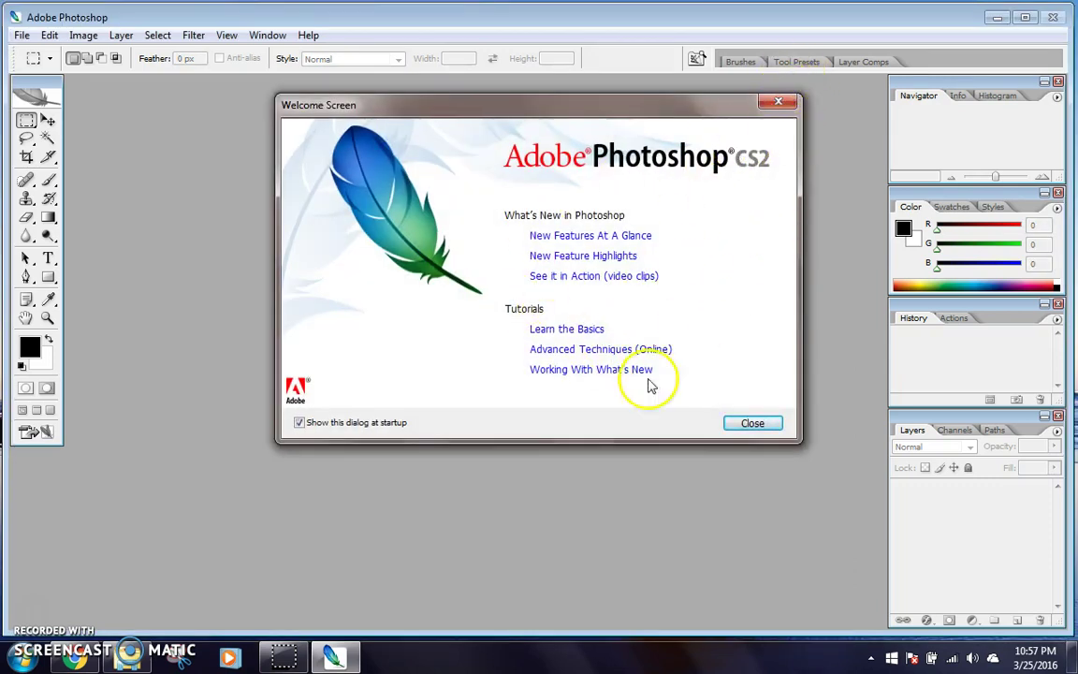
click(776, 105)
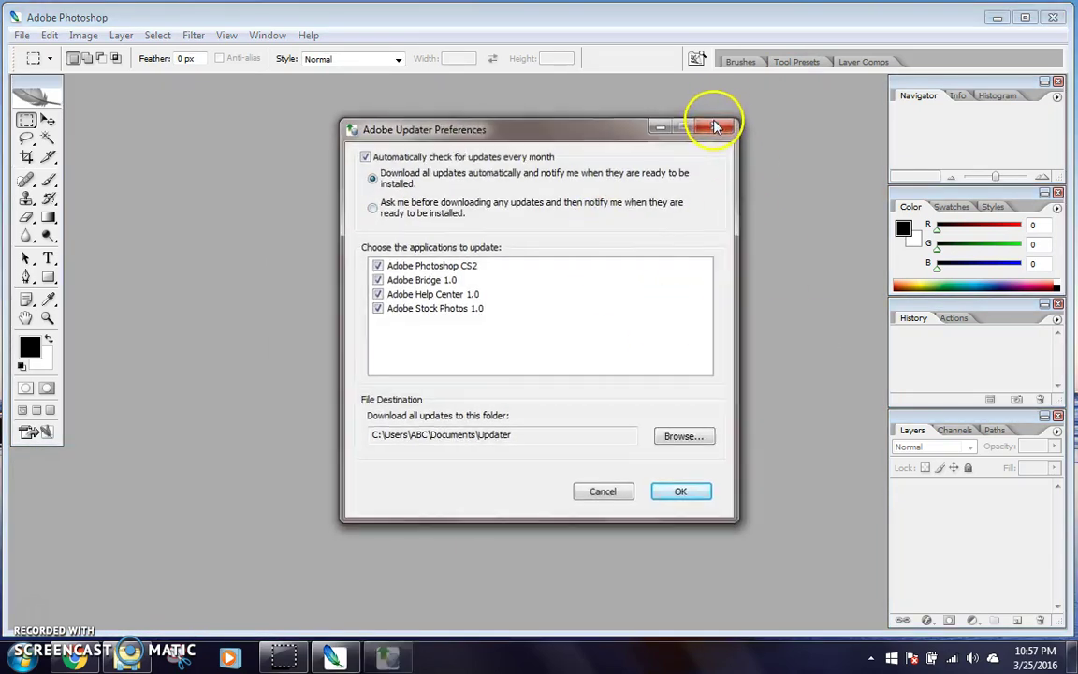
click(716, 126)
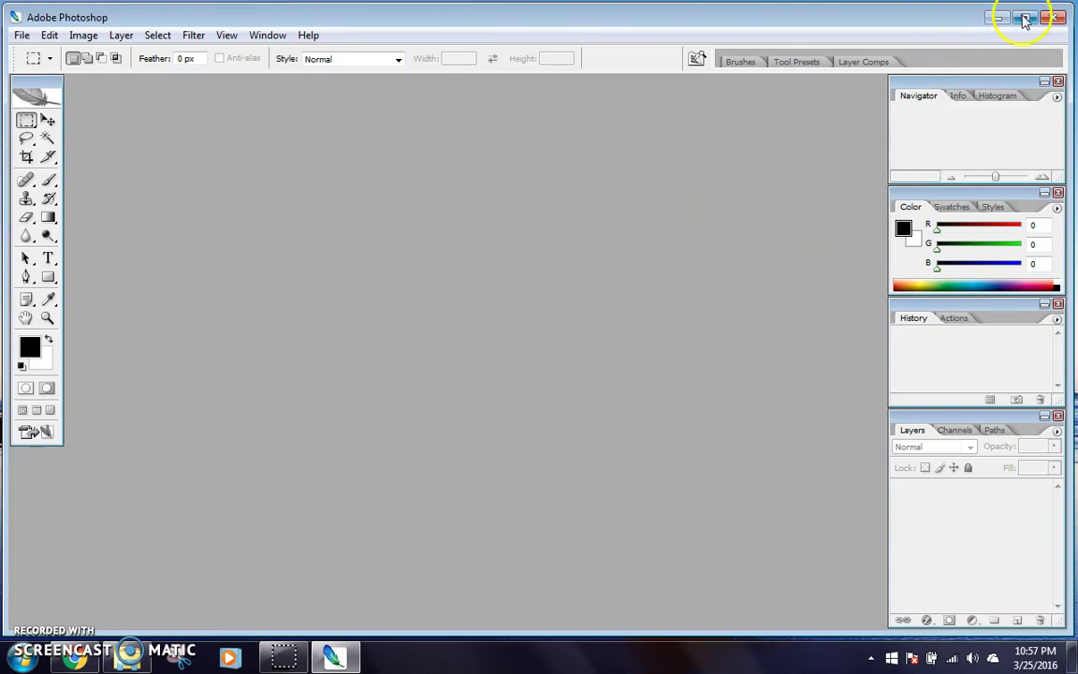
Maximize Photoshop and create a new blank 296×170 Untitled-1 document
click(1024, 19)
click(14, 26)
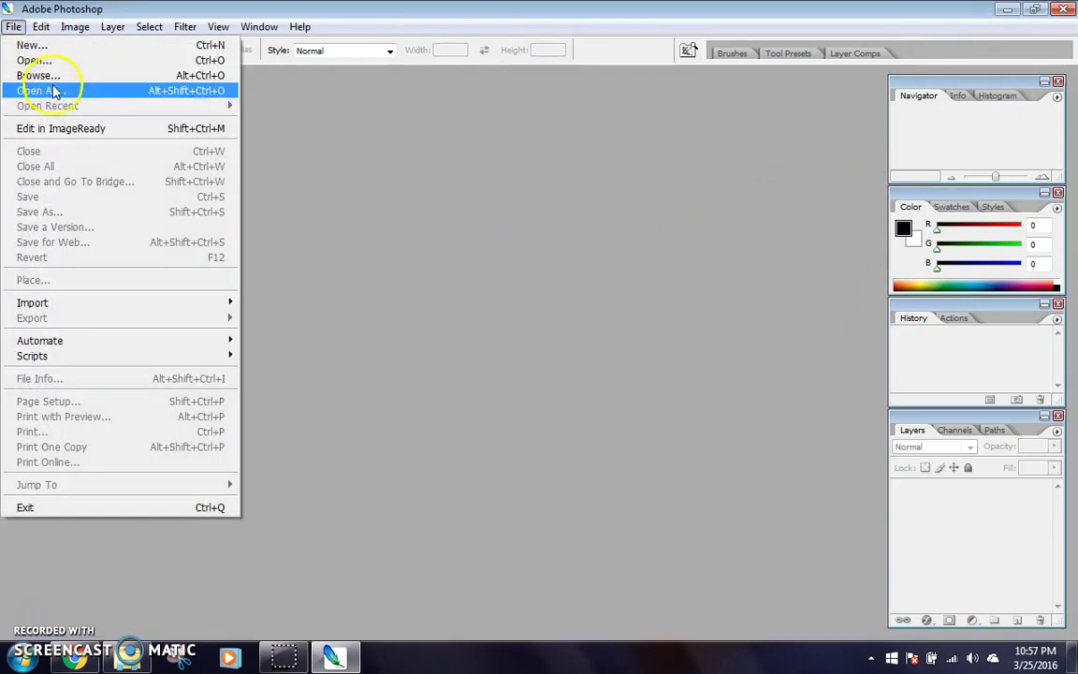
click(56, 43)
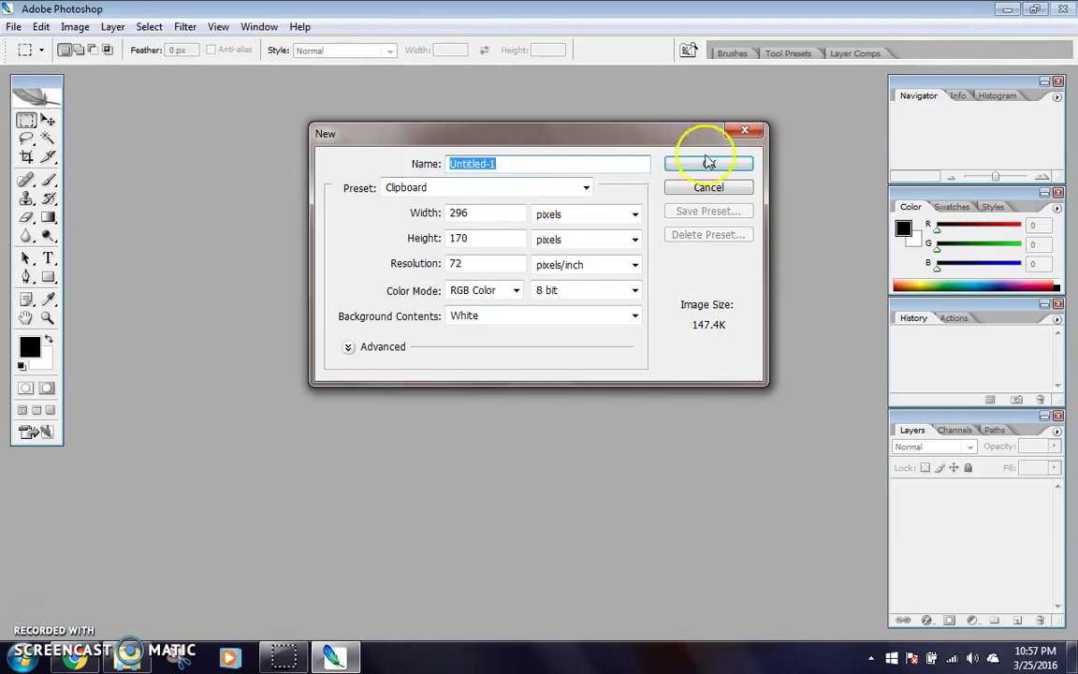
click(708, 164)
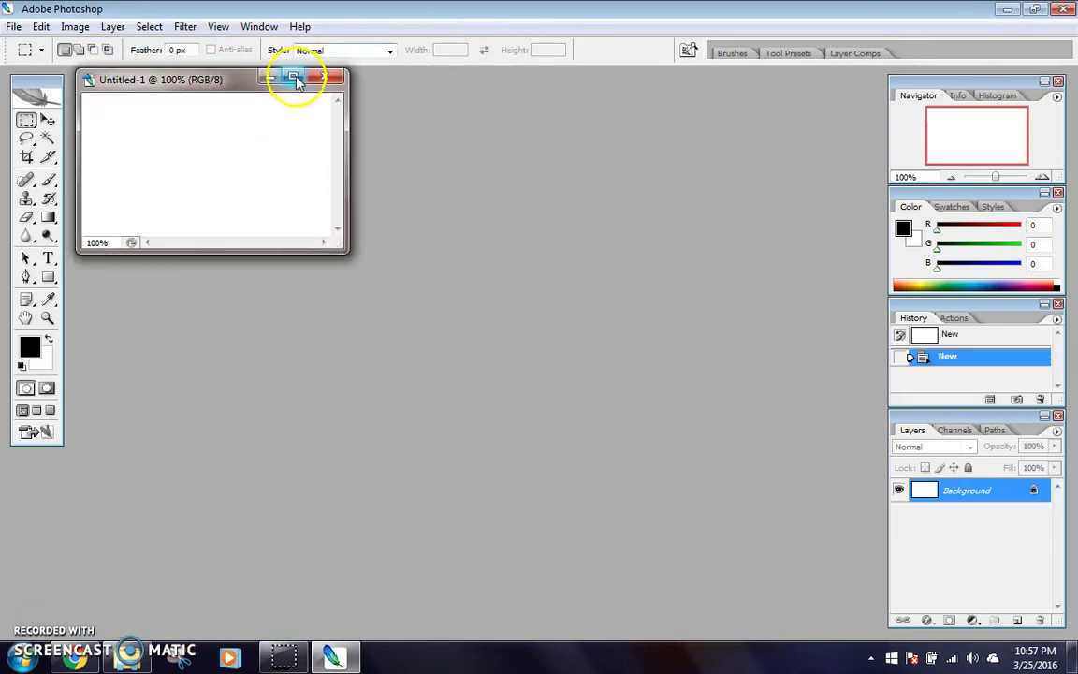
click(293, 76)
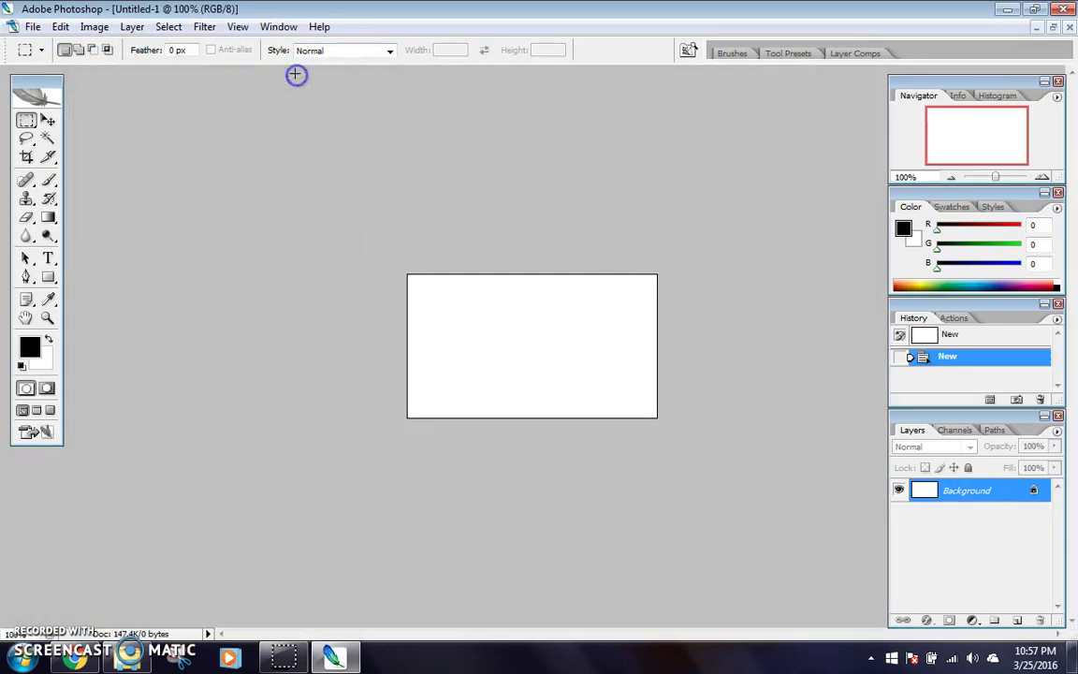
Paint black brush strokes, zoom out to about 25%, and quit Photoshop without saving
click(48, 179)
mouse_move(468, 374)
mouse_down()
mouse_move(522, 231)
mouse_move(479, 392)
mouse_move(482, 420)
mouse_move(522, 344)
mouse_move(520, 482)
mouse_move(586, 346)
mouse_up()
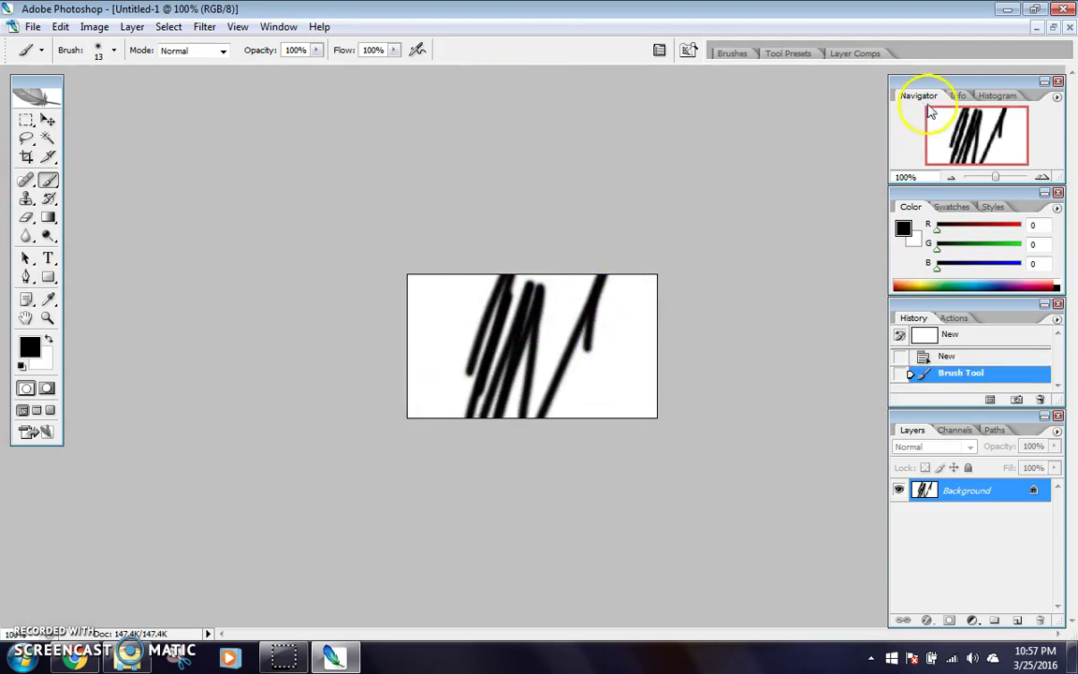
mouse_move(996, 178)
mouse_down()
mouse_move(1012, 177)
mouse_move(988, 181)
mouse_up()
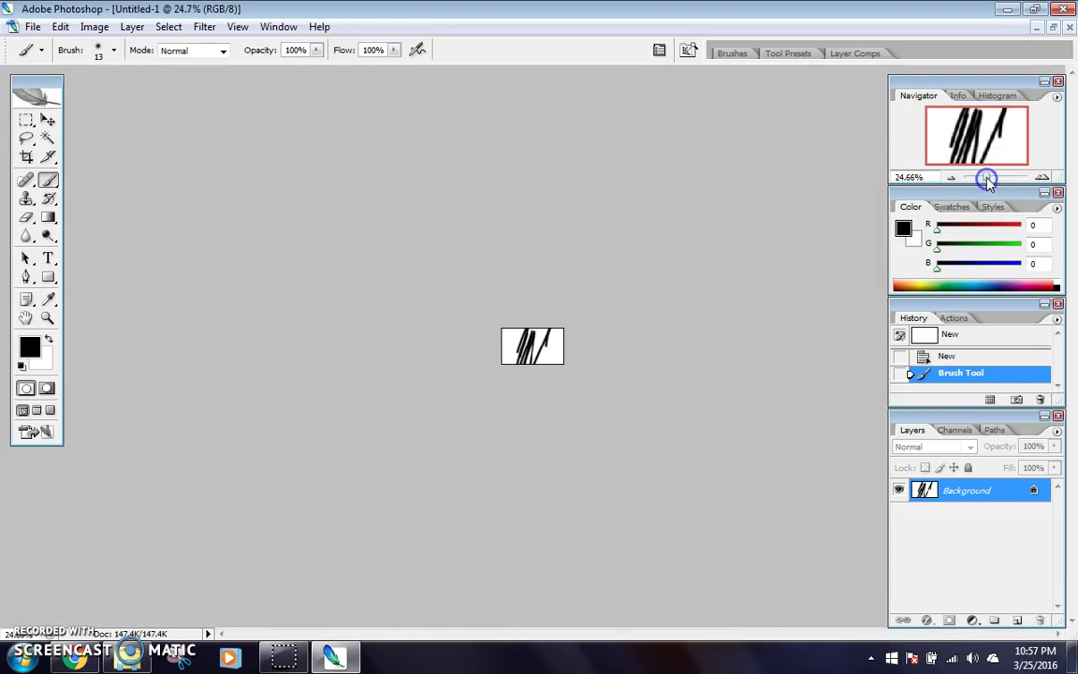
click(1064, 9)
click(554, 271)
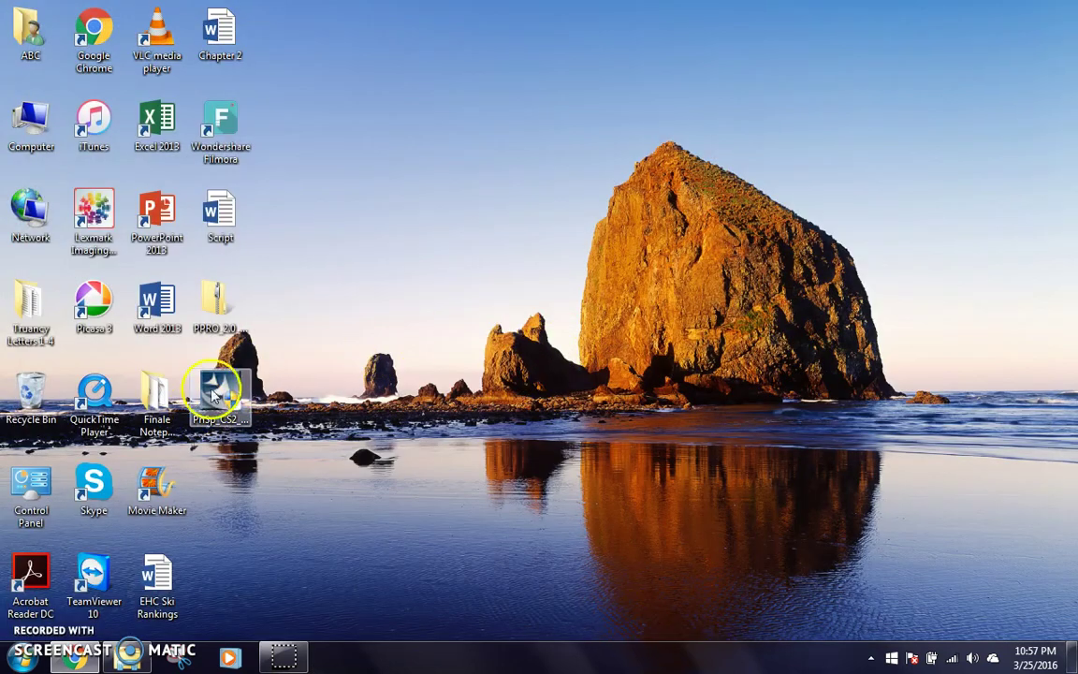
Extract all 159 items of the PPRO_2.0_Ret-NH_UE zip into a same-named desktop folder
double_click(223, 308)
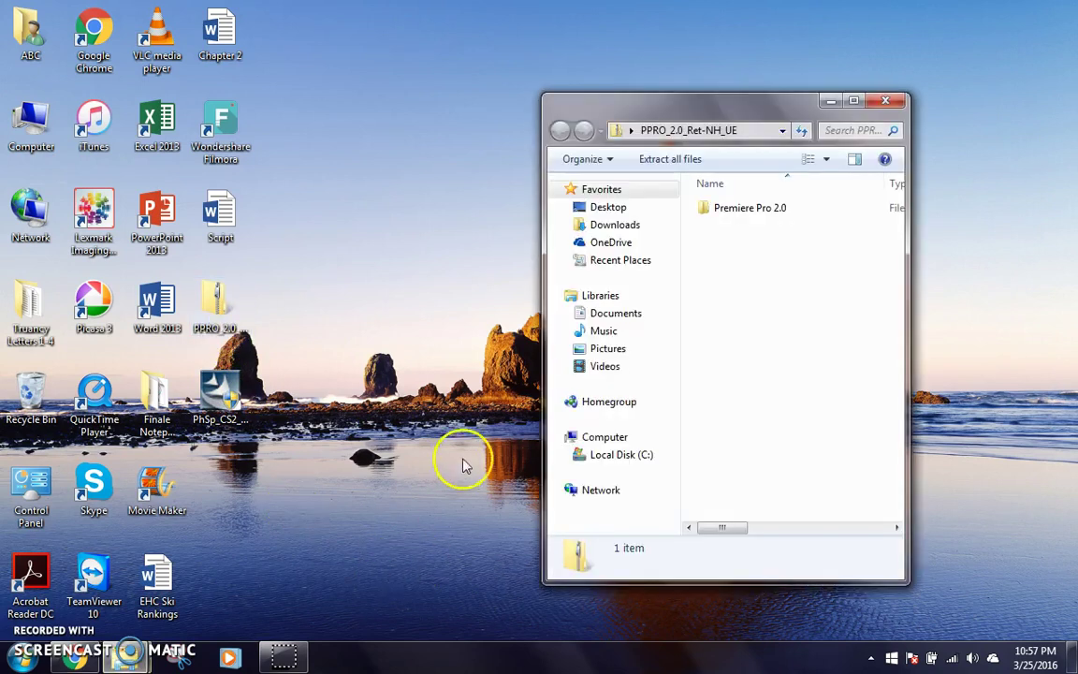
click(853, 101)
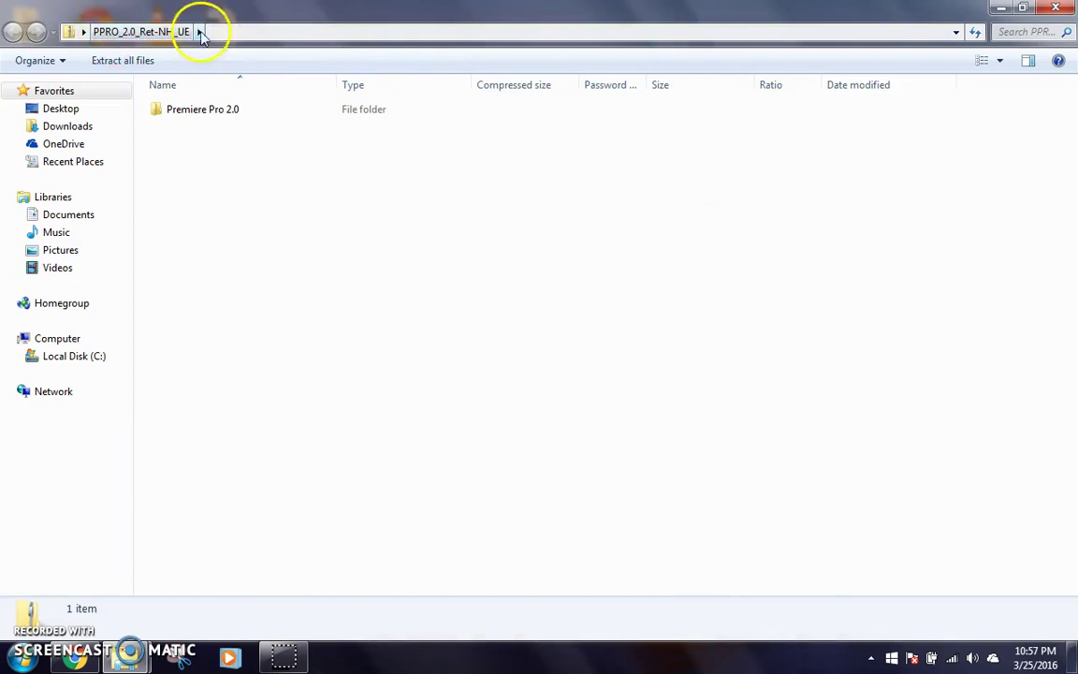
click(139, 60)
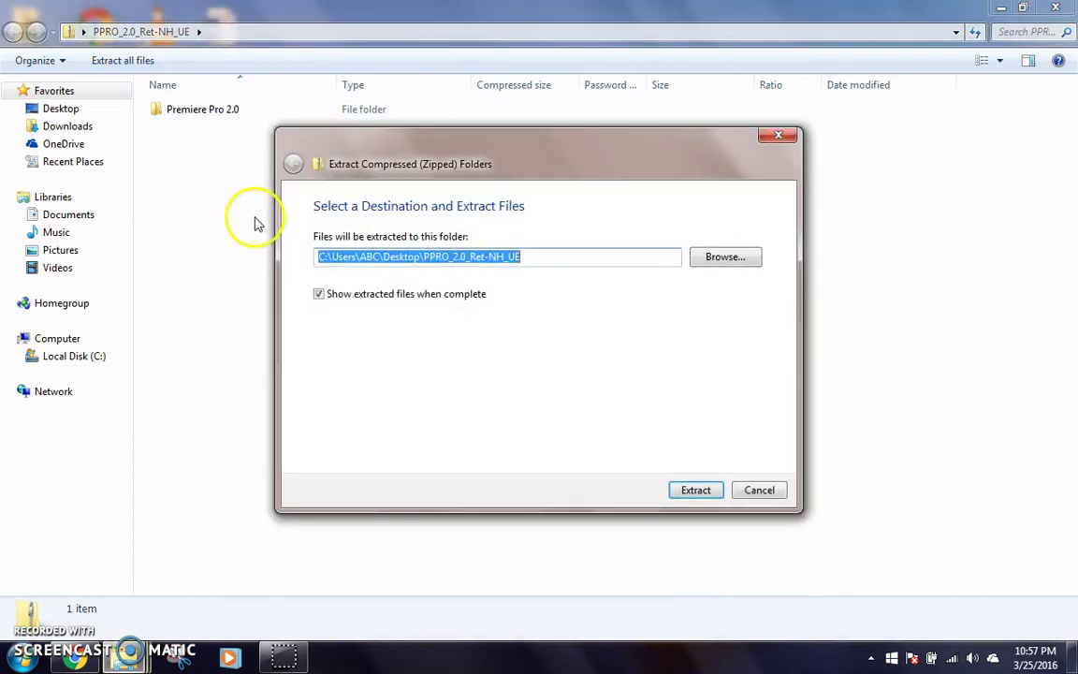
click(702, 489)
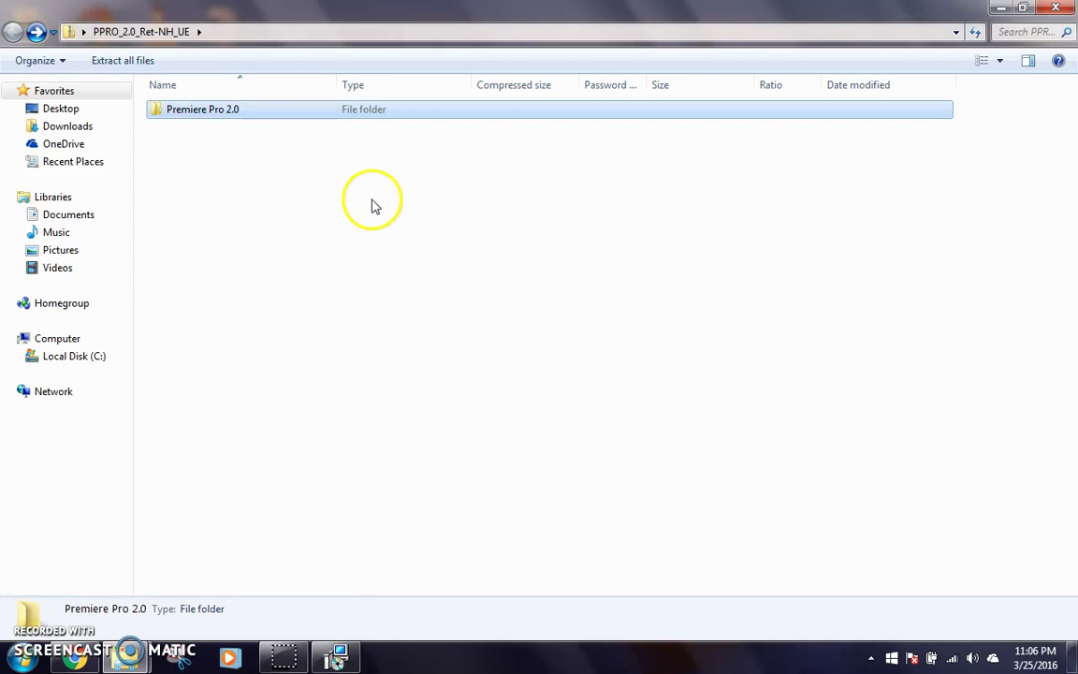
Browse into Premiere Pro 2.0 > Adobe Premiere Pro and launch its Setup installer
double_click(196, 114)
click(222, 195)
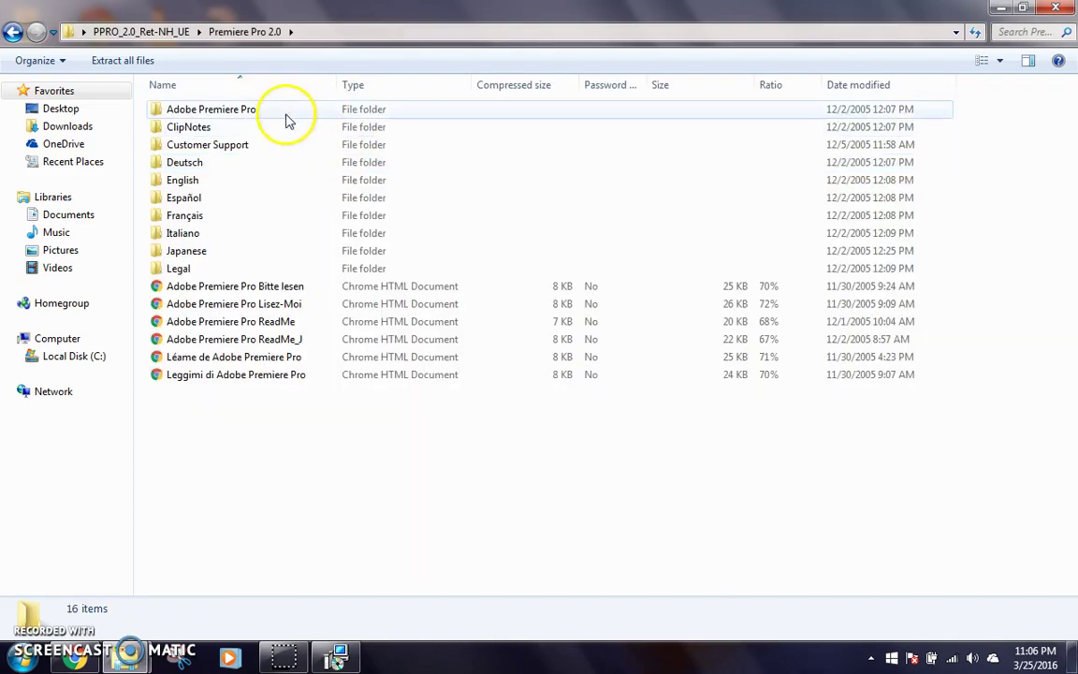
double_click(285, 113)
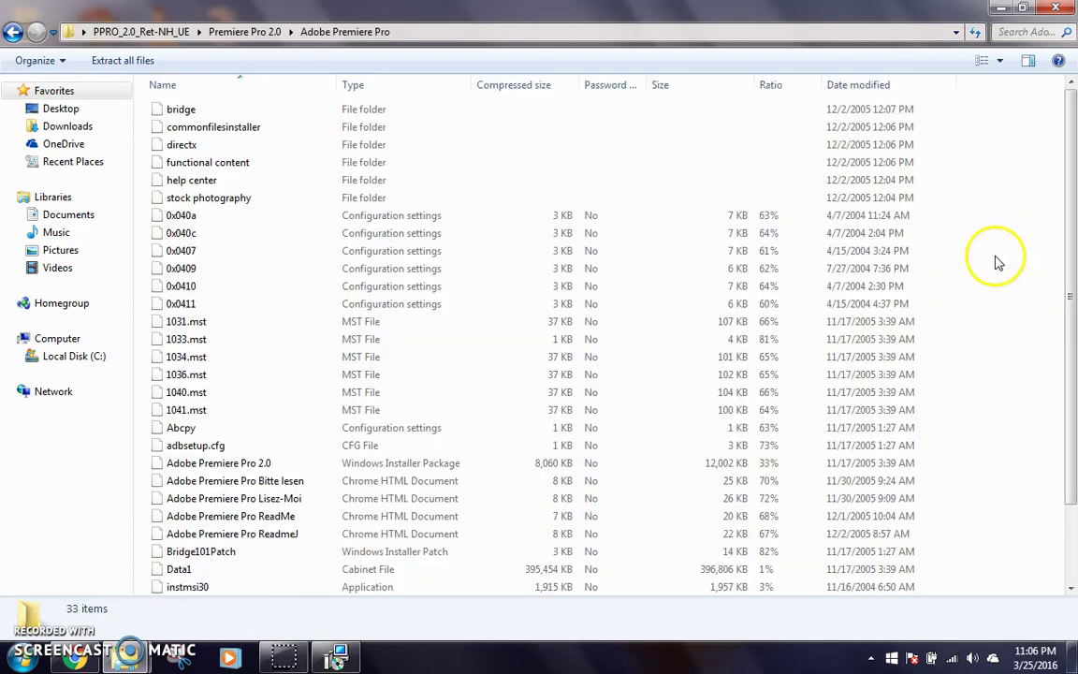
drag(1072, 298, 1071, 363)
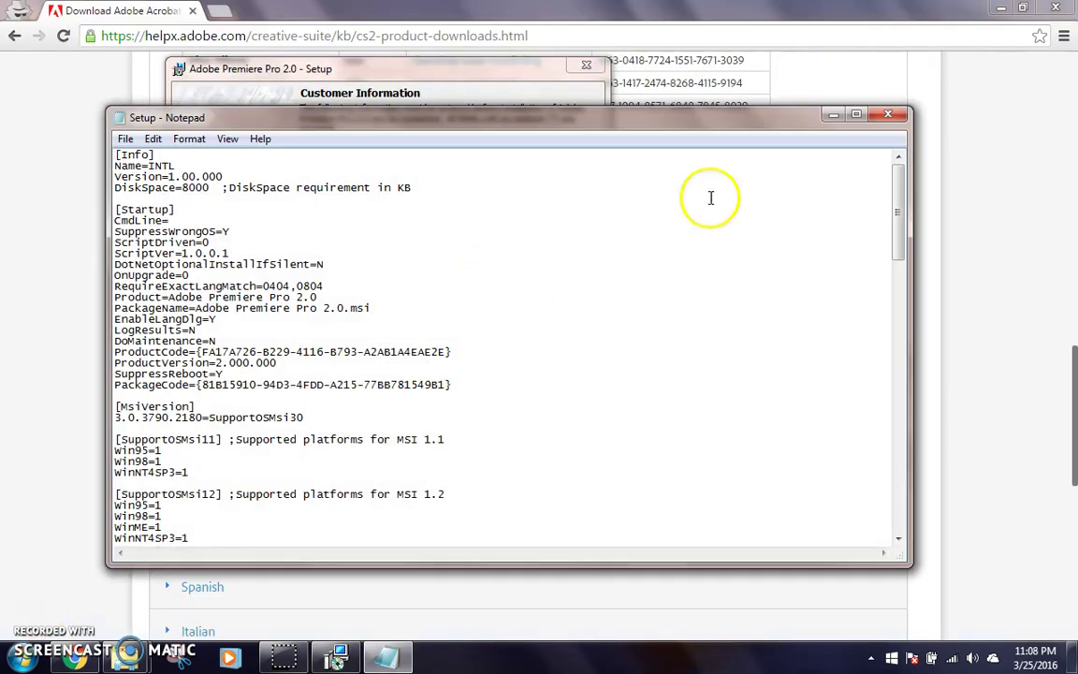
Hide Notepad, confirm the serial number, keep the default Program Files folder and install Premiere Pro 2.0
click(836, 114)
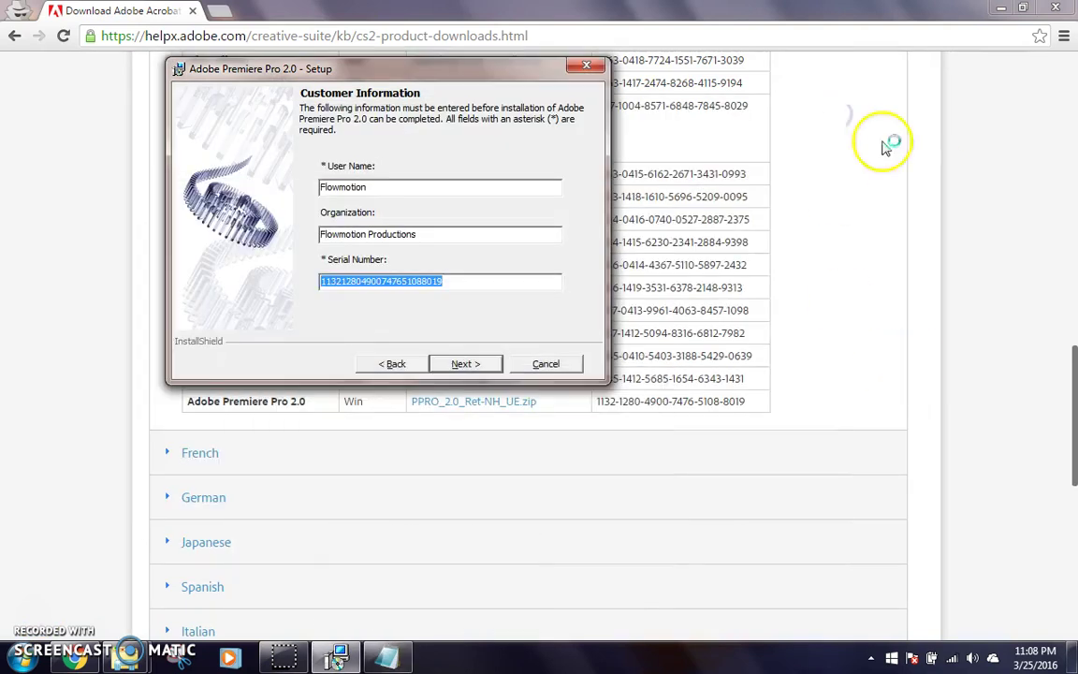
click(451, 284)
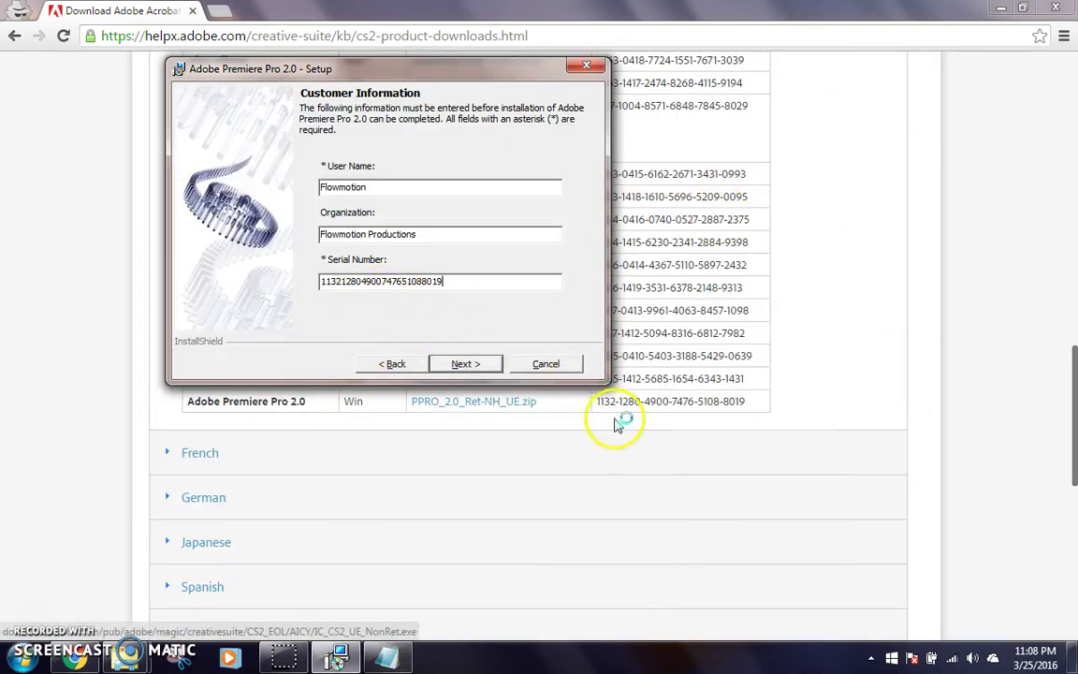
click(465, 364)
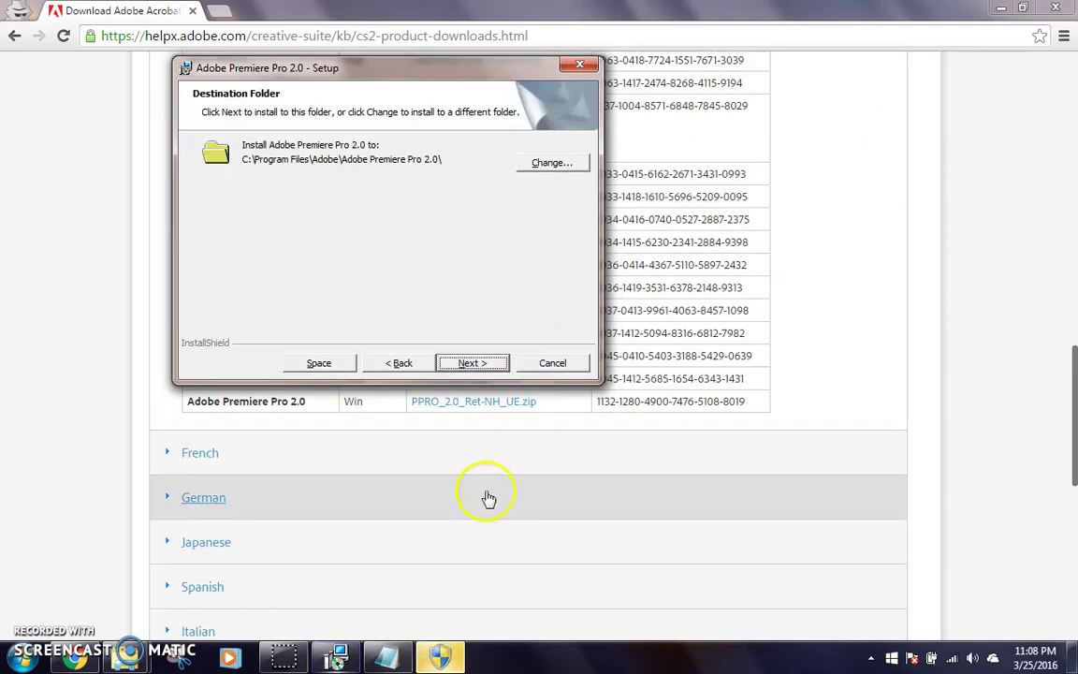
click(472, 363)
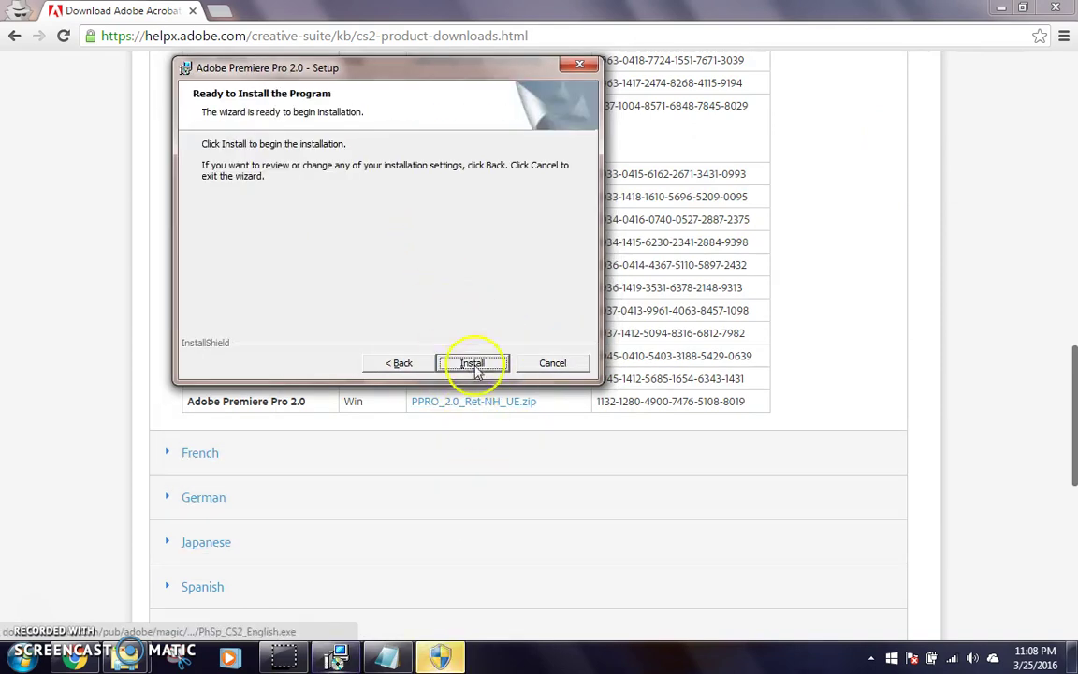
click(476, 363)
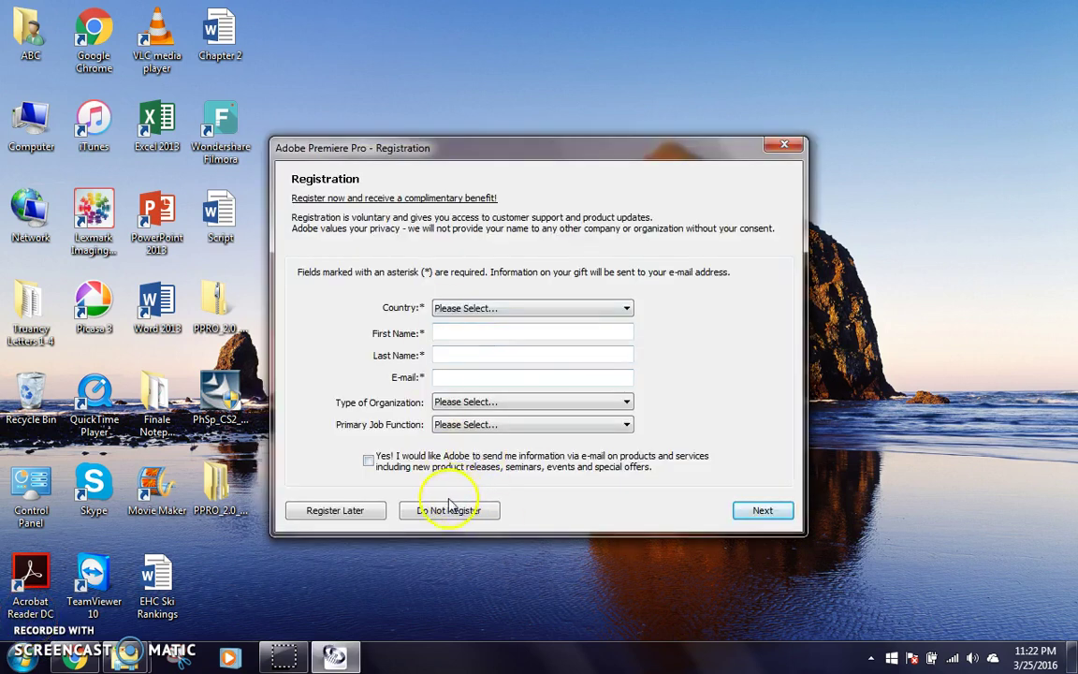
Skip registration and create a new DV-NTSC Standard 48kHz project with an empty Sequence 01
click(432, 517)
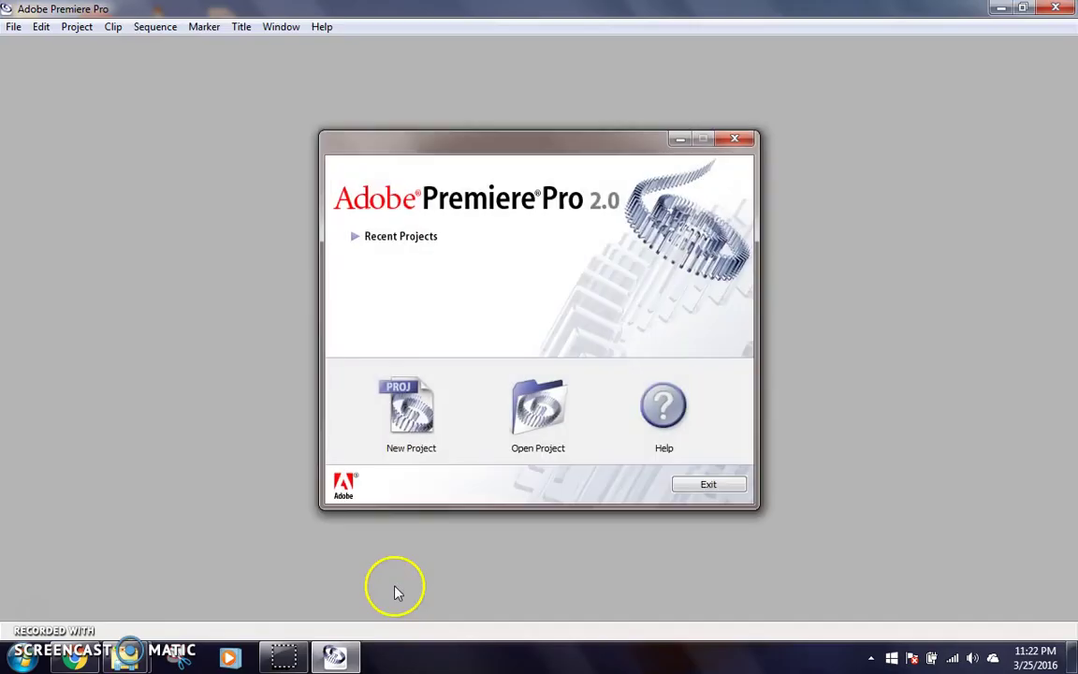
click(440, 398)
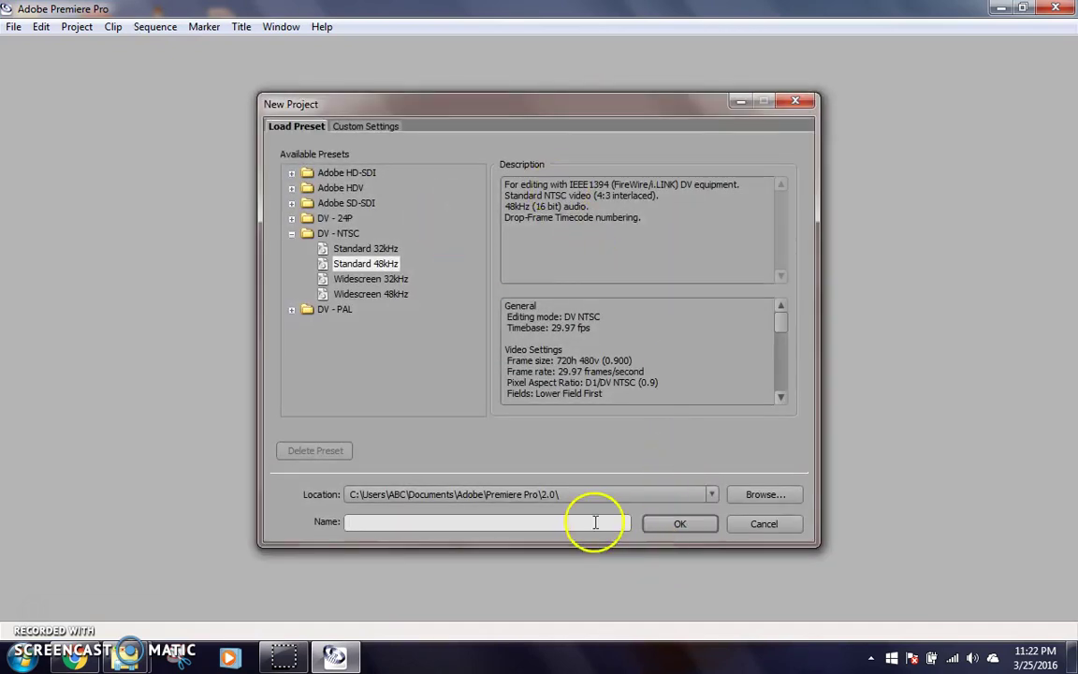
click(680, 524)
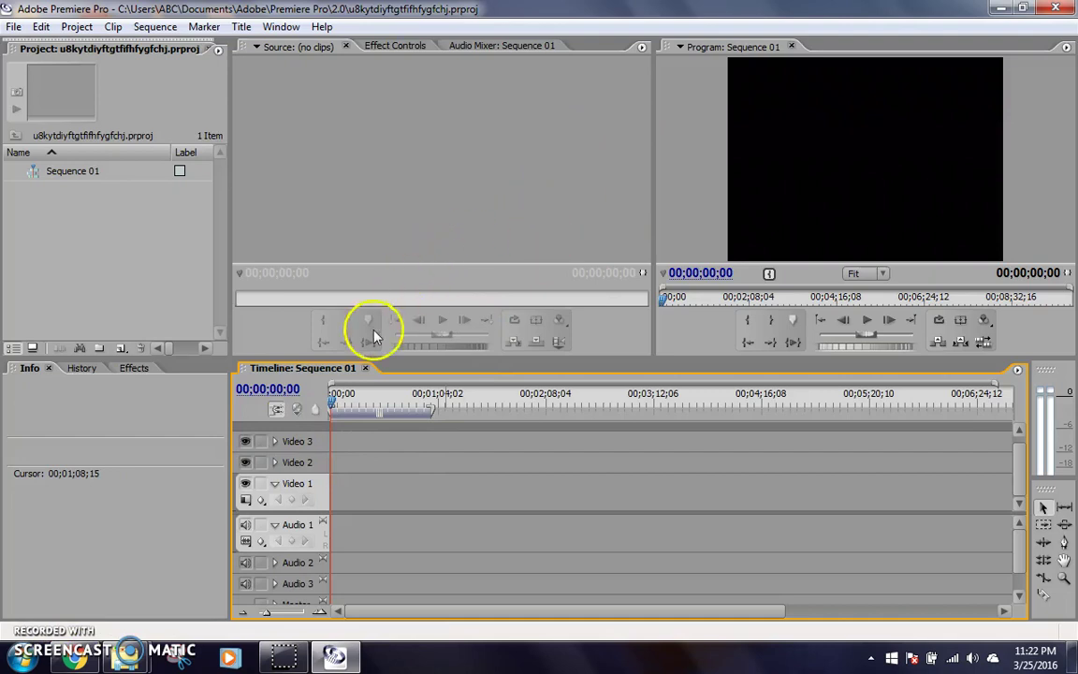
Minimize the Premiere Pro 2.0 window to reveal the Windows desktop
click(1000, 10)
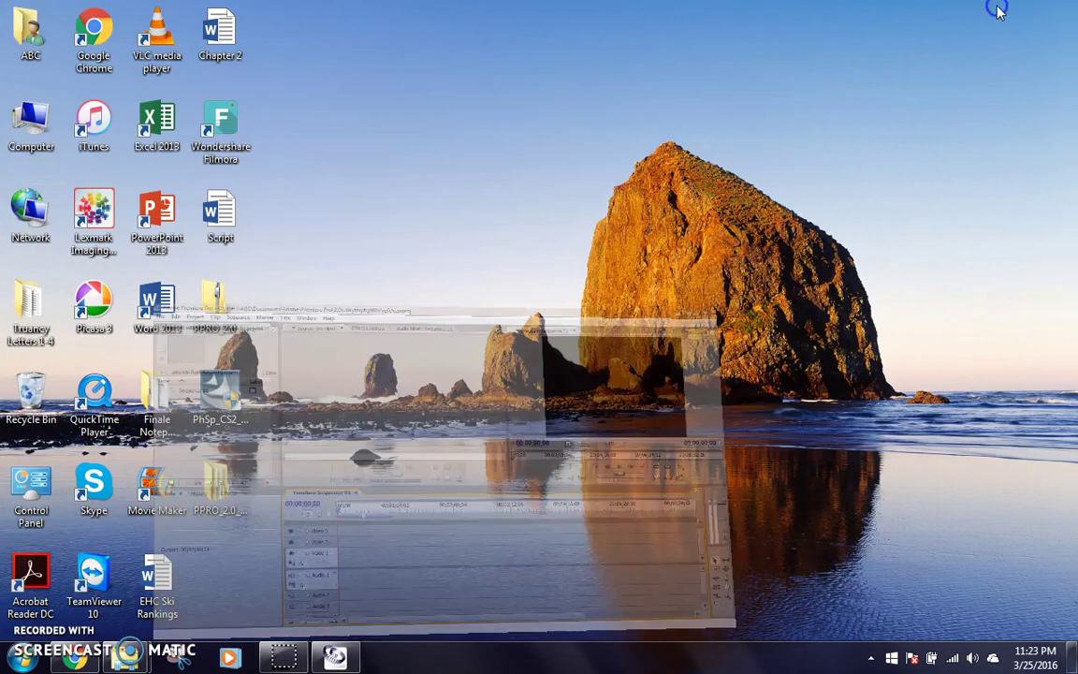